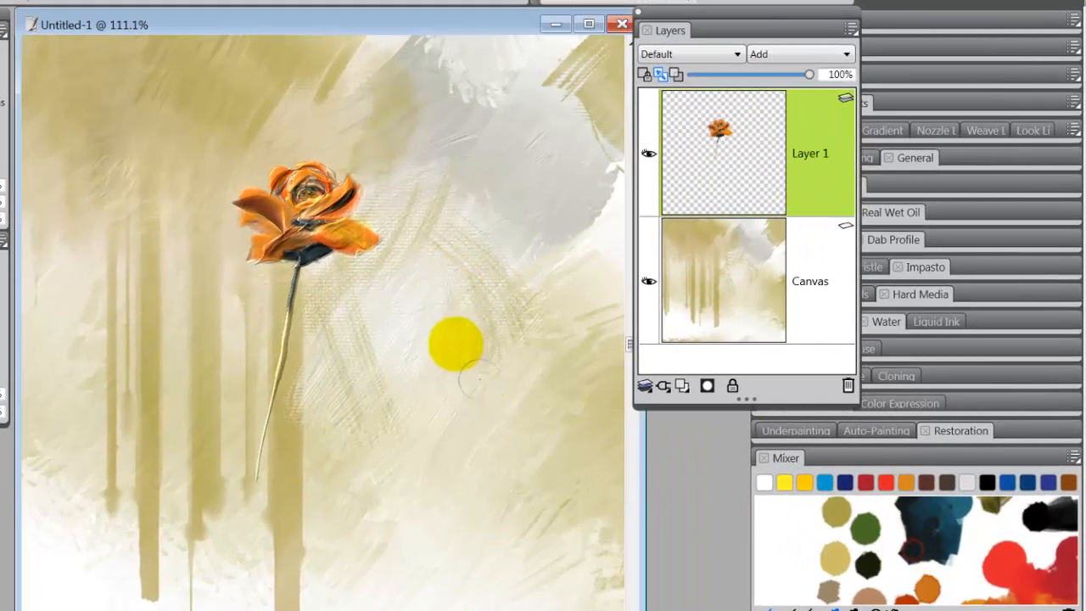
# Step: Paint several long tapered test strokes and a squiggle in the empty area to the right of the rose
pyautogui.moveTo(435, 247); pyautogui.dragTo(299, 609)
pyautogui.moveTo(478, 259); pyautogui.dragTo(391, 562)
pyautogui.moveTo(470, 211); pyautogui.dragTo(453, 295)
pyautogui.moveTo(496, 173); pyautogui.dragTo(464, 349)
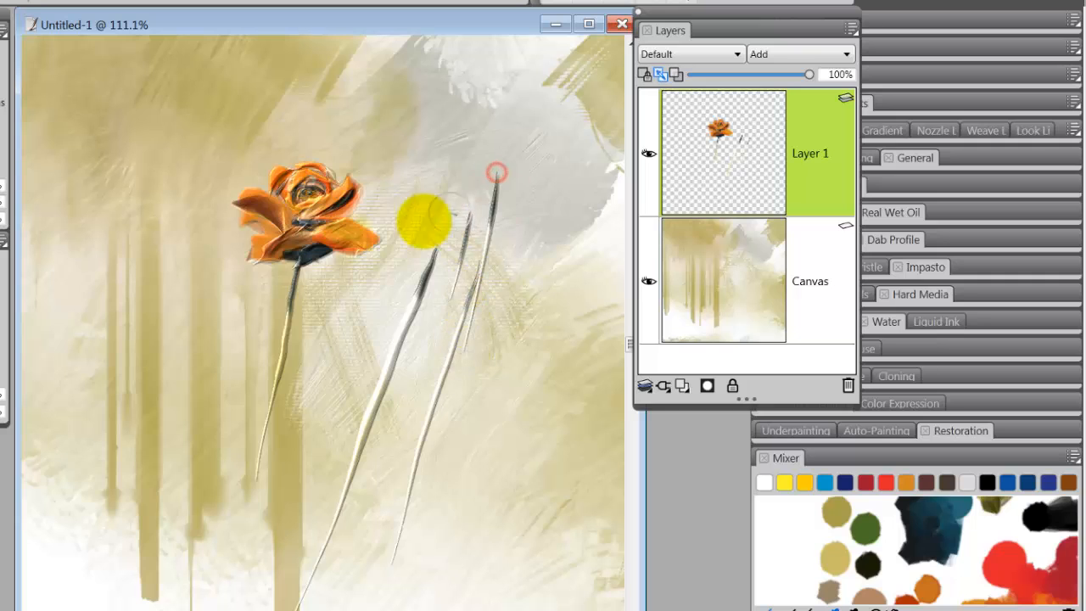
pyautogui.moveTo(413, 231)
pyautogui.mouseDown()
pyautogui.moveTo(509, 182)
pyautogui.moveTo(531, 249)
pyautogui.moveTo(508, 558)
pyautogui.mouseUp()
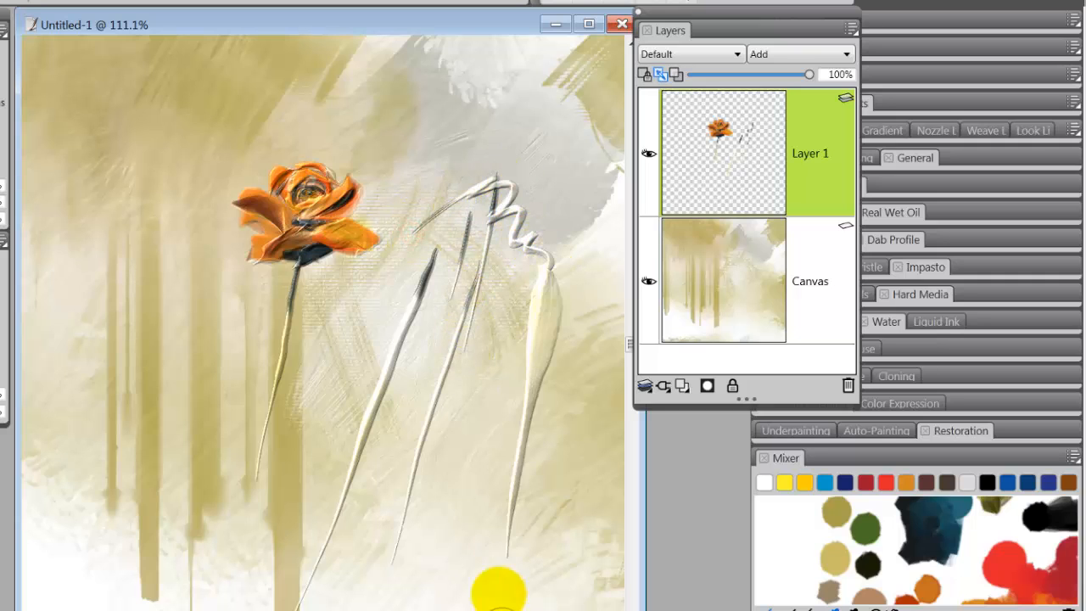
# Step: Undo the test strokes beside the rose
pyautogui.hotkey('ctrl', 'z')
pyautogui.hotkey('ctrl', 'z')
pyautogui.hotkey('ctrl', 'z')
pyautogui.hotkey('ctrl', 'z')
pyautogui.hotkey('ctrl', 'z')
pyautogui.hotkey('ctrl', 'z')
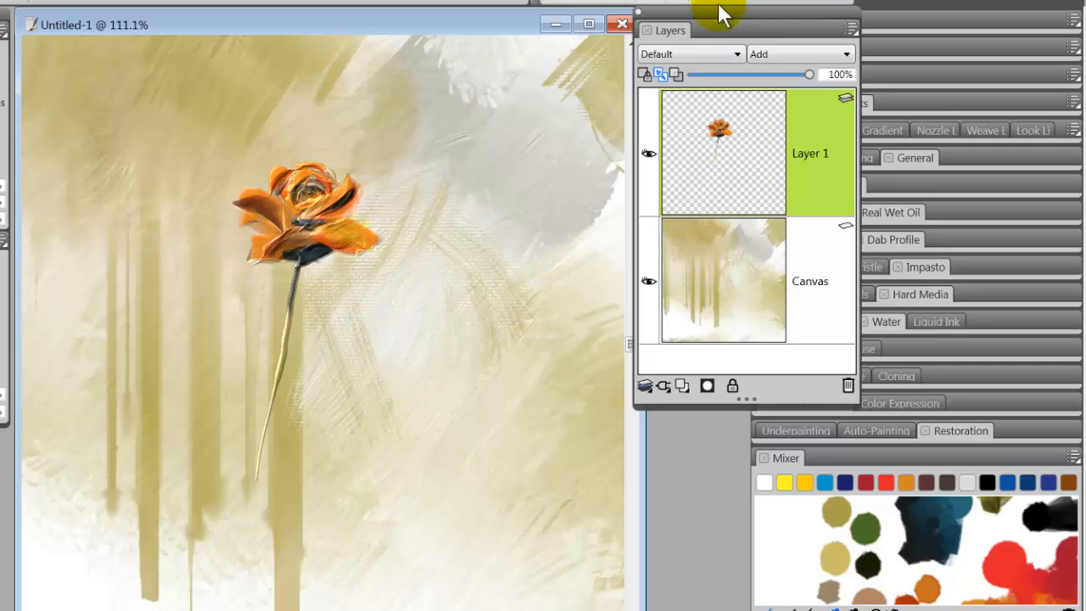
# Step: Move the Layers palette clear of the brush control palettes and raise the brush well's Dryout to its maximum
pyautogui.moveTo(726, 10); pyautogui.dragTo(696, 11)
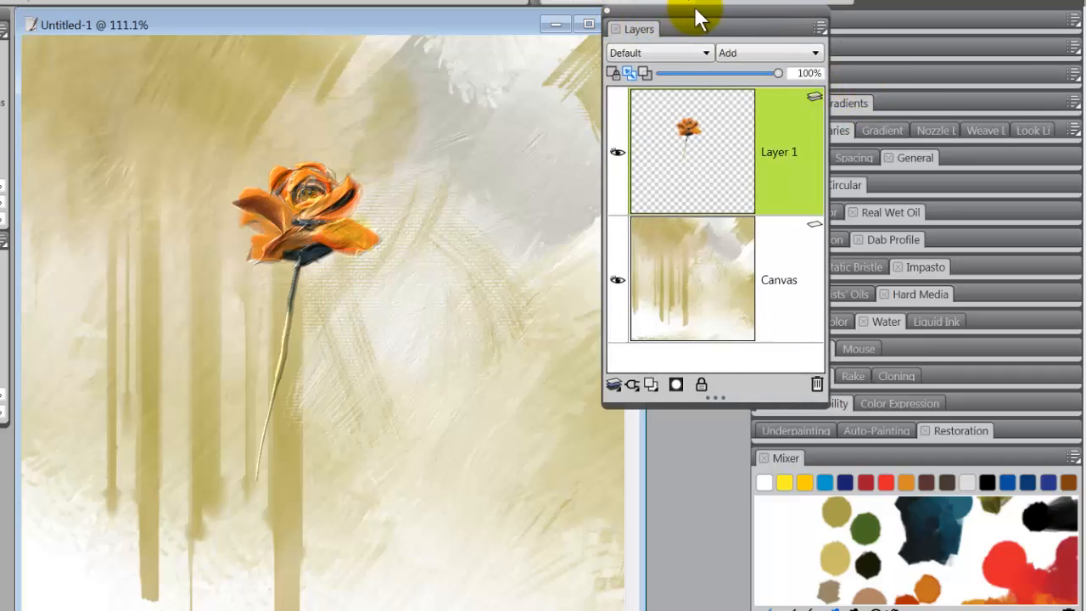
pyautogui.moveTo(693, 10); pyautogui.dragTo(616, 13)
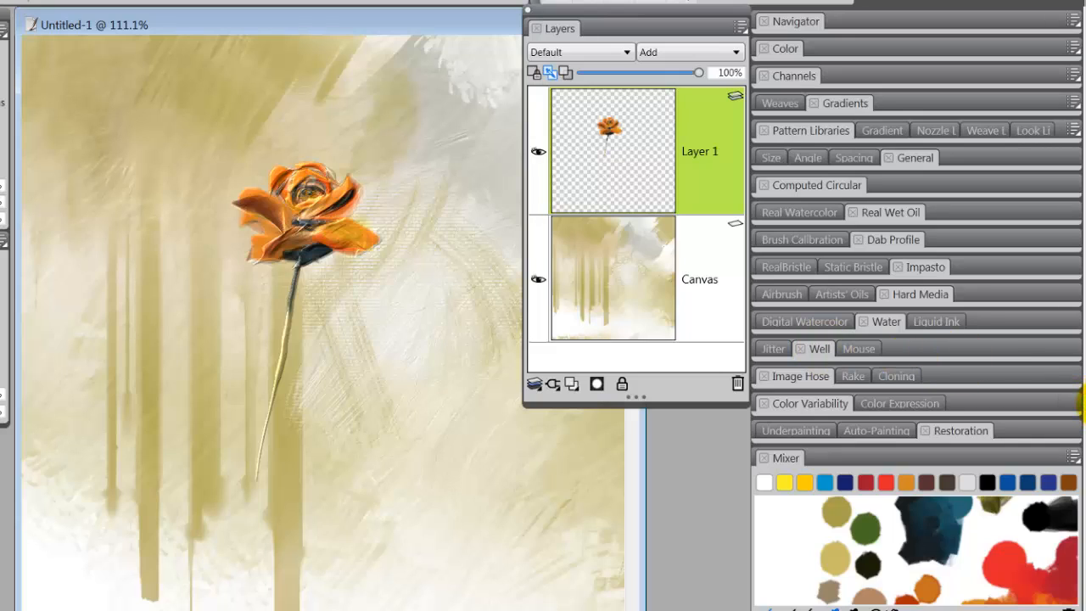
pyautogui.click(665, 392)
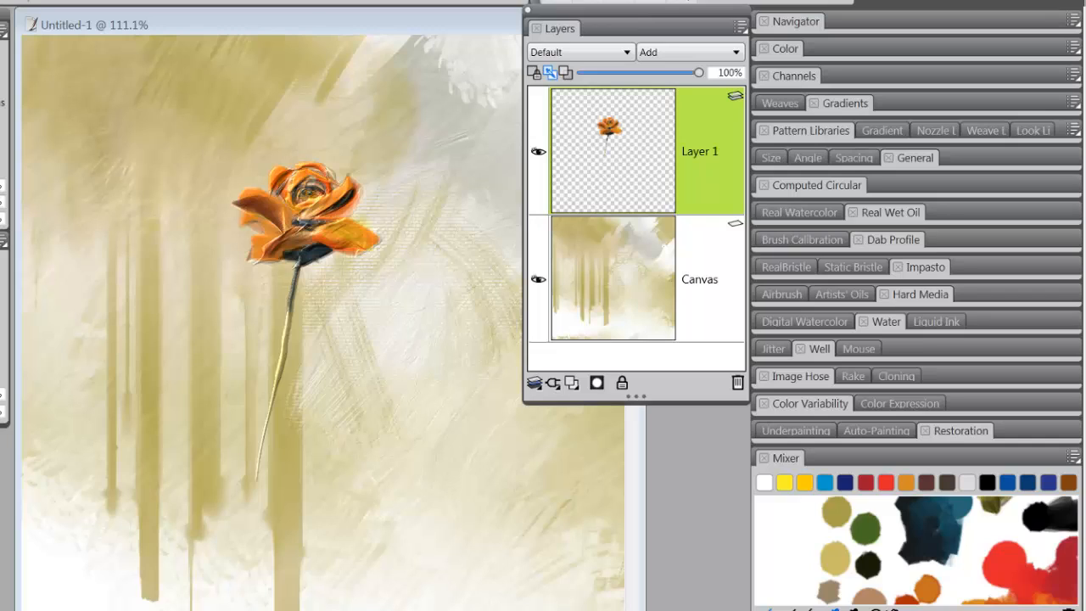
pyautogui.click(821, 346)
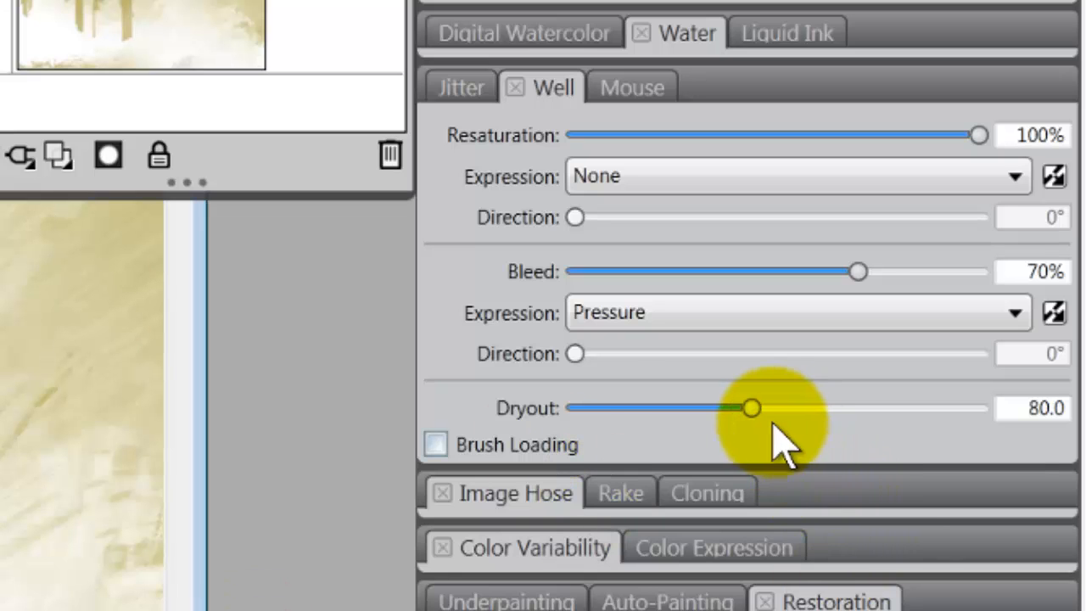
pyautogui.moveTo(751, 406); pyautogui.dragTo(1004, 418)
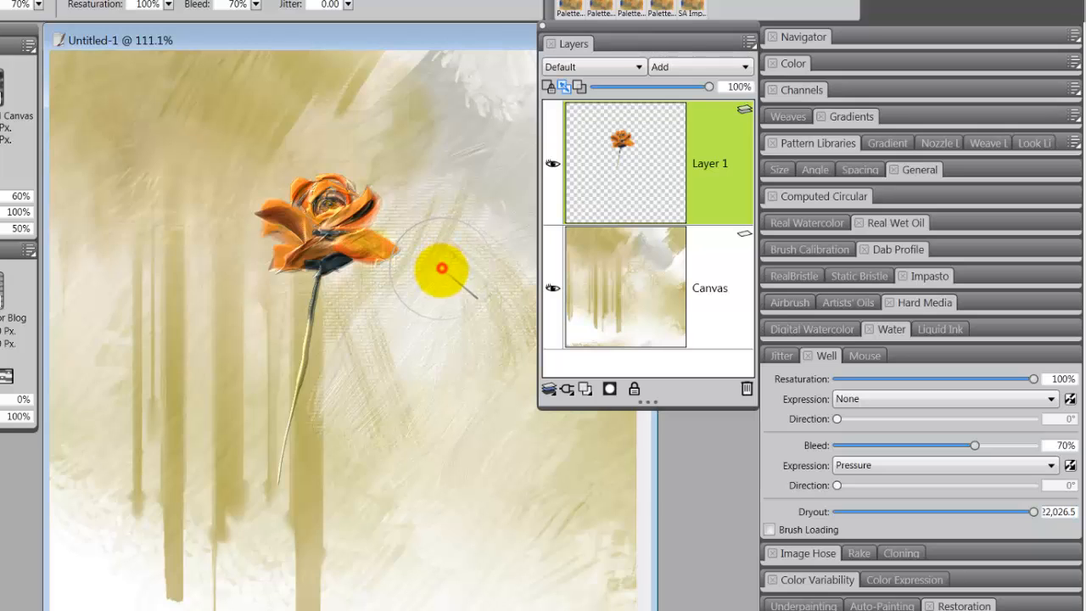
# Step: Try dark strokes beside the rose with the new Dryout and undo them together with the rose's old stem
pyautogui.moveTo(441, 269)
pyautogui.mouseDown()
pyautogui.moveTo(373, 412)
pyautogui.moveTo(366, 489)
pyautogui.moveTo(436, 458)
pyautogui.moveTo(419, 432)
pyautogui.moveTo(460, 429)
pyautogui.moveTo(525, 519)
pyautogui.moveTo(273, 584)
pyautogui.moveTo(398, 556)
pyautogui.moveTo(441, 288)
pyautogui.mouseUp()
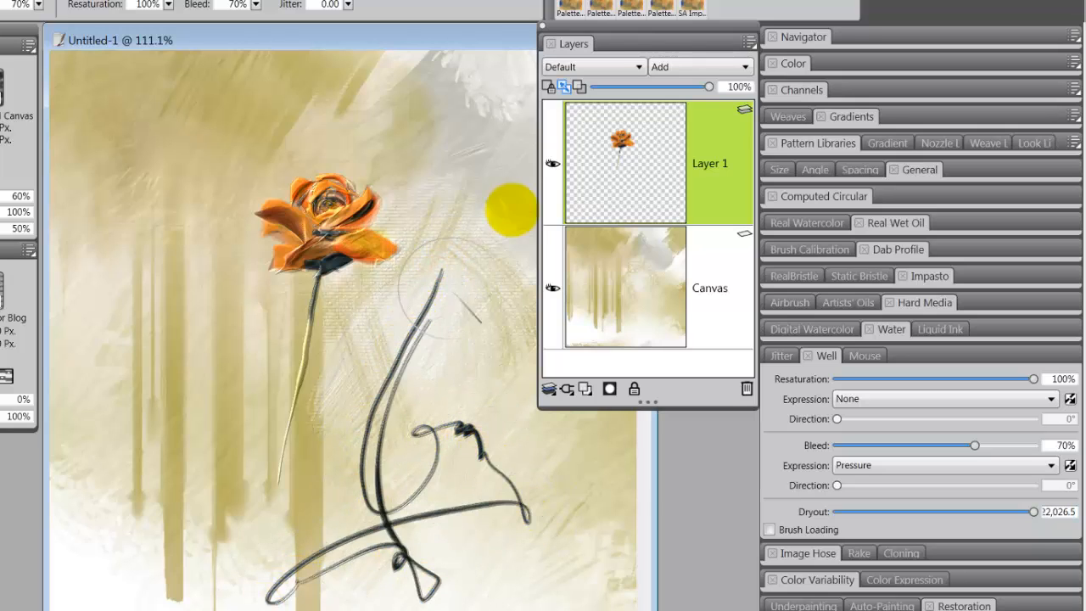
pyautogui.hotkey('ctrl', 'z')
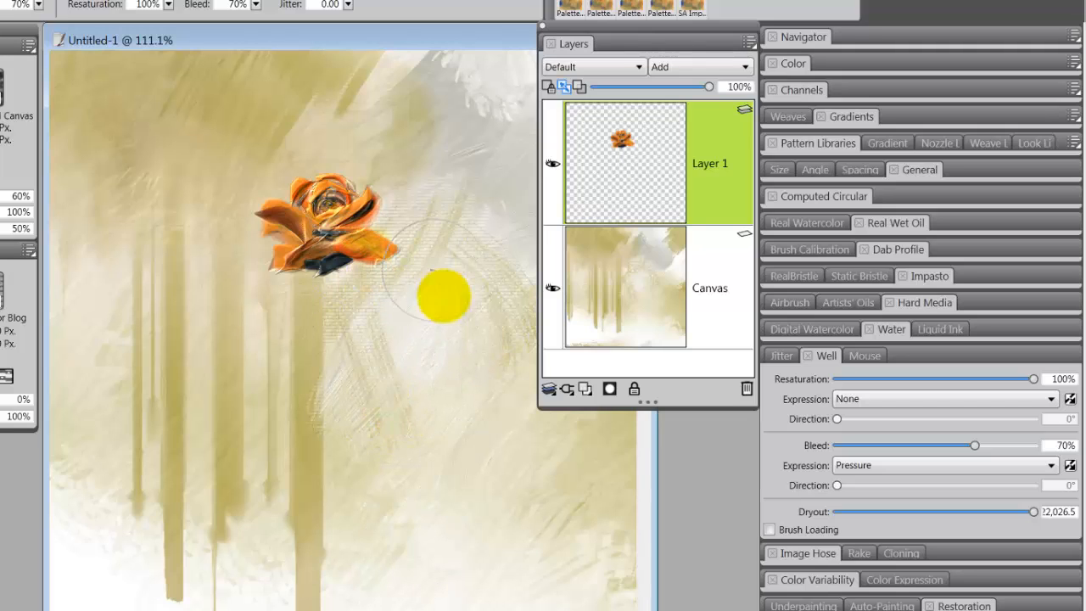
pyautogui.moveTo(466, 269)
pyautogui.mouseDown()
pyautogui.moveTo(403, 413)
pyautogui.moveTo(444, 270)
pyautogui.moveTo(354, 532)
pyautogui.mouseUp()
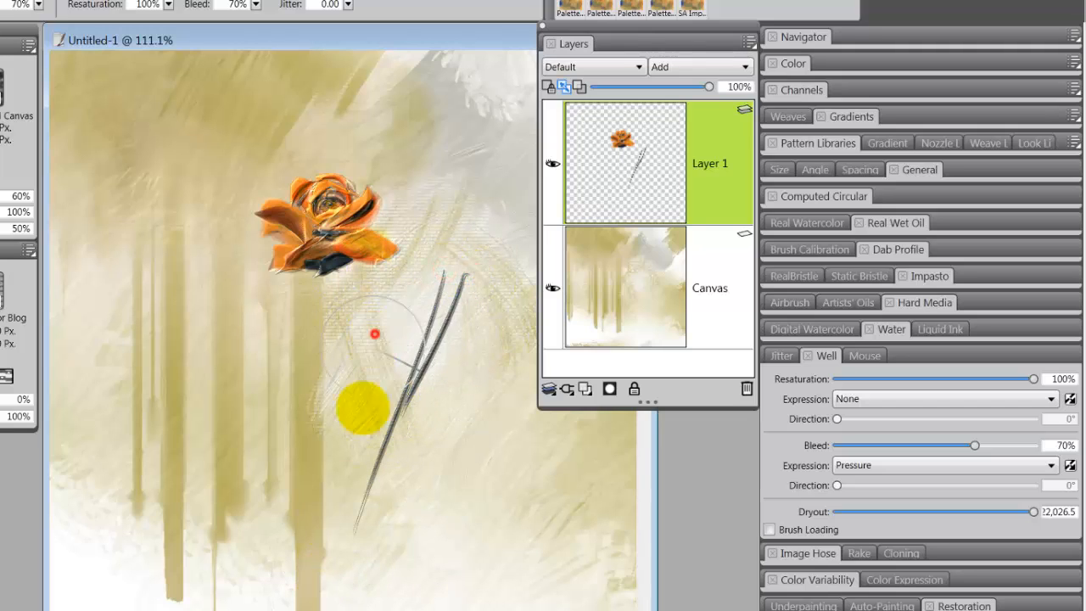
pyautogui.hotkey('ctrl', 'z')
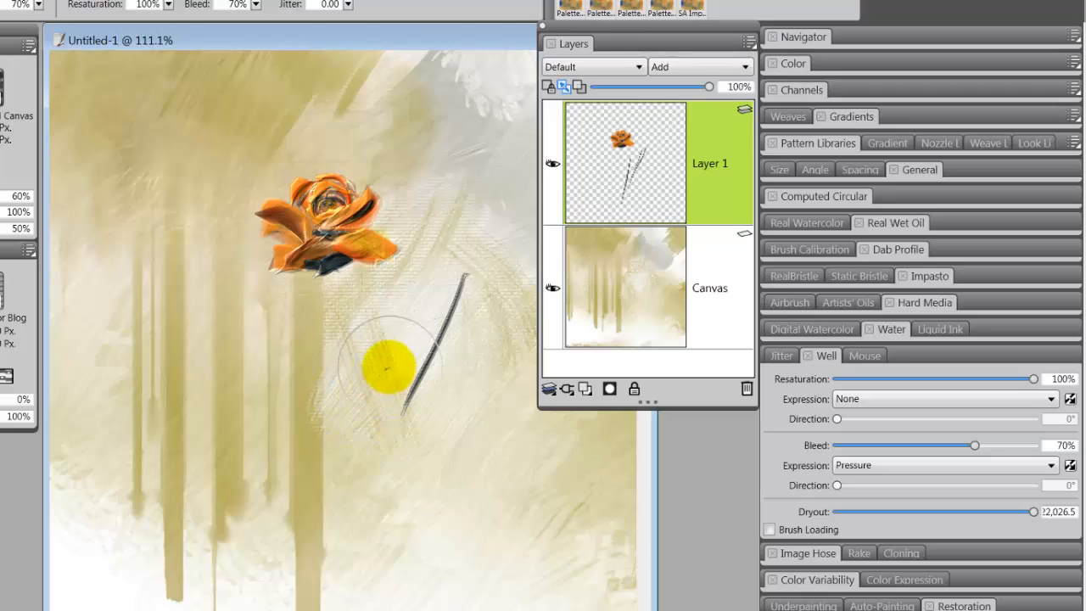
pyautogui.hotkey('ctrl', 'z')
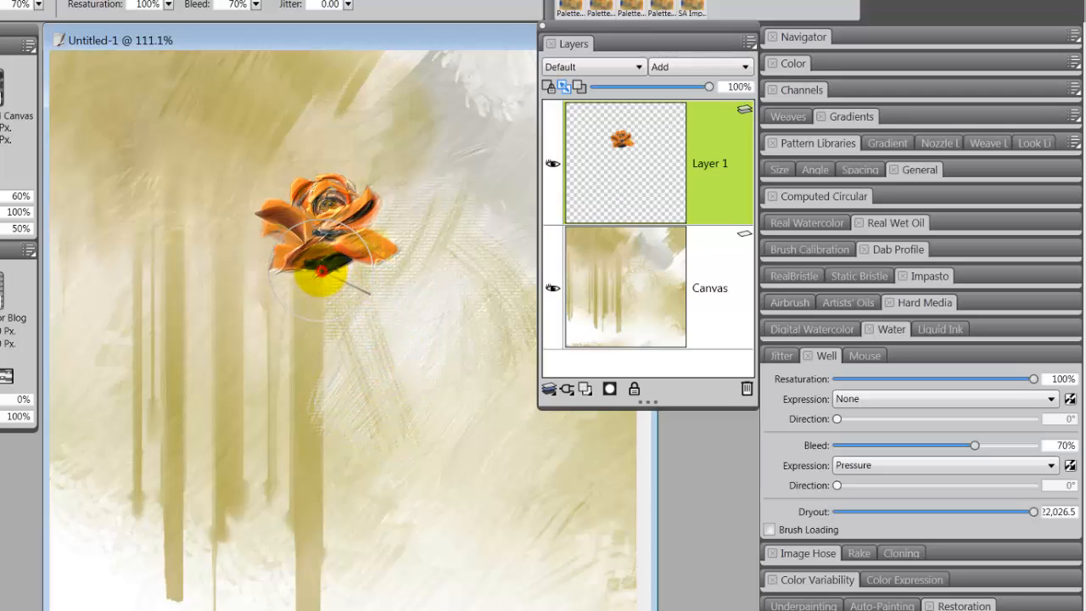
# Step: Paint a long, thin dark stem tapering down from the base of the rose, redoing the first attempt
pyautogui.moveTo(315, 280)
pyautogui.mouseDown()
pyautogui.moveTo(296, 453)
pyautogui.moveTo(307, 472)
pyautogui.mouseUp()
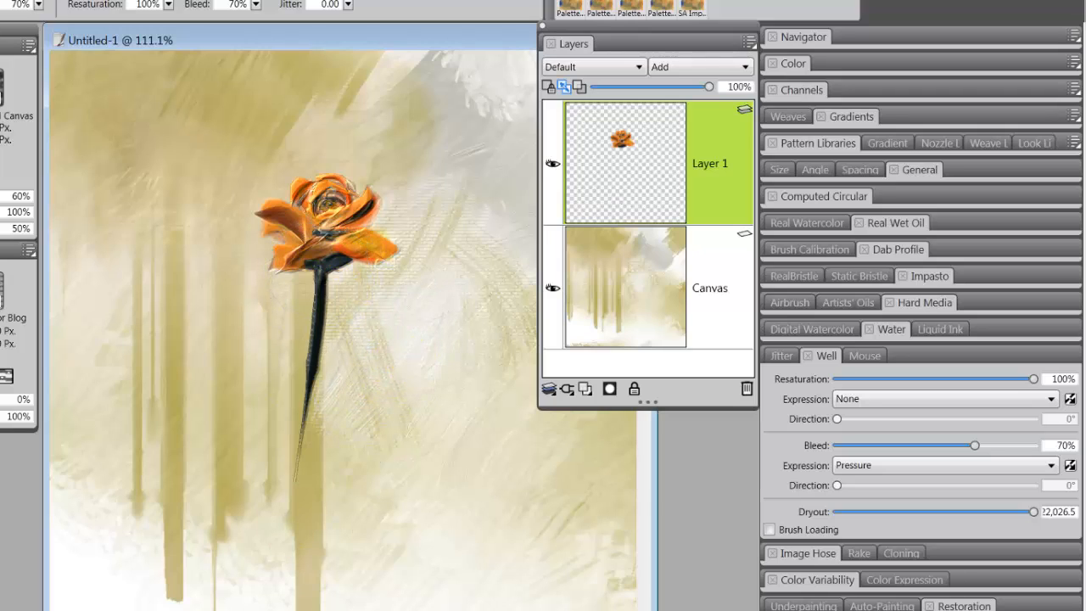
pyautogui.hotkey('ctrl', 'z')
pyautogui.moveTo(317, 273); pyautogui.dragTo(289, 583)
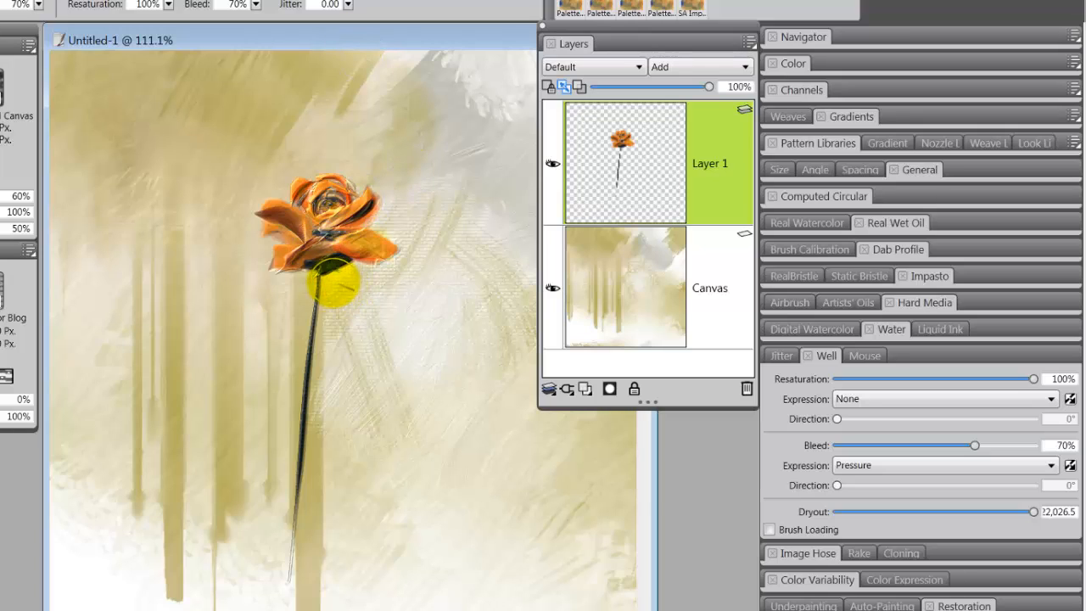
# Step: Pull dark pointed leaves out from the rose's base toward the left, lower left and lower right
pyautogui.moveTo(336, 285)
pyautogui.mouseDown()
pyautogui.moveTo(381, 194)
pyautogui.moveTo(230, 344)
pyautogui.mouseUp()
pyautogui.moveTo(280, 235); pyautogui.dragTo(192, 240)
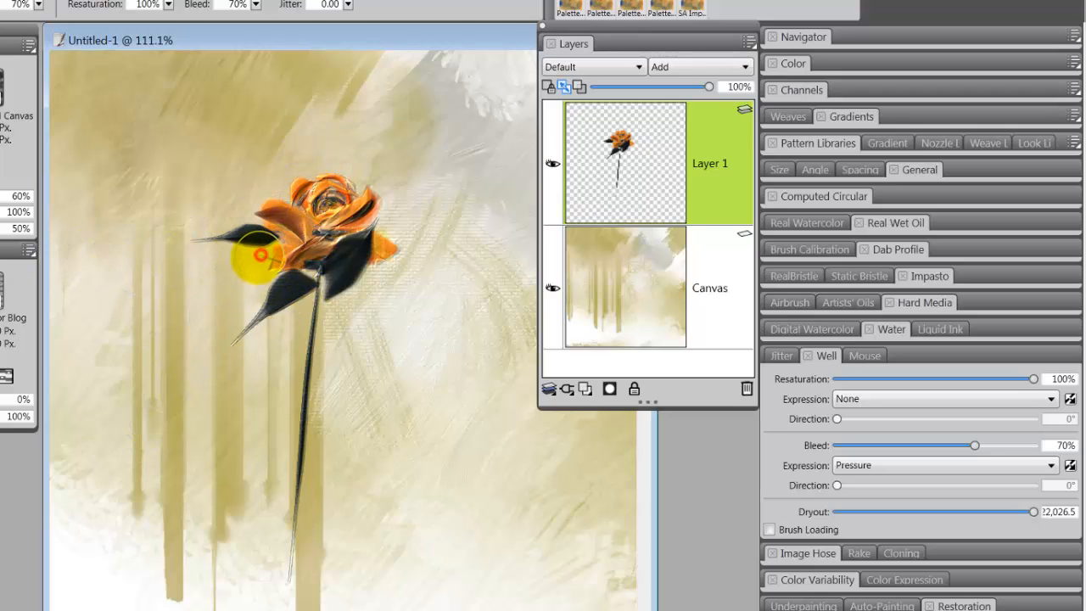
pyautogui.moveTo(260, 255); pyautogui.dragTo(236, 337)
pyautogui.moveTo(206, 293); pyautogui.dragTo(260, 239)
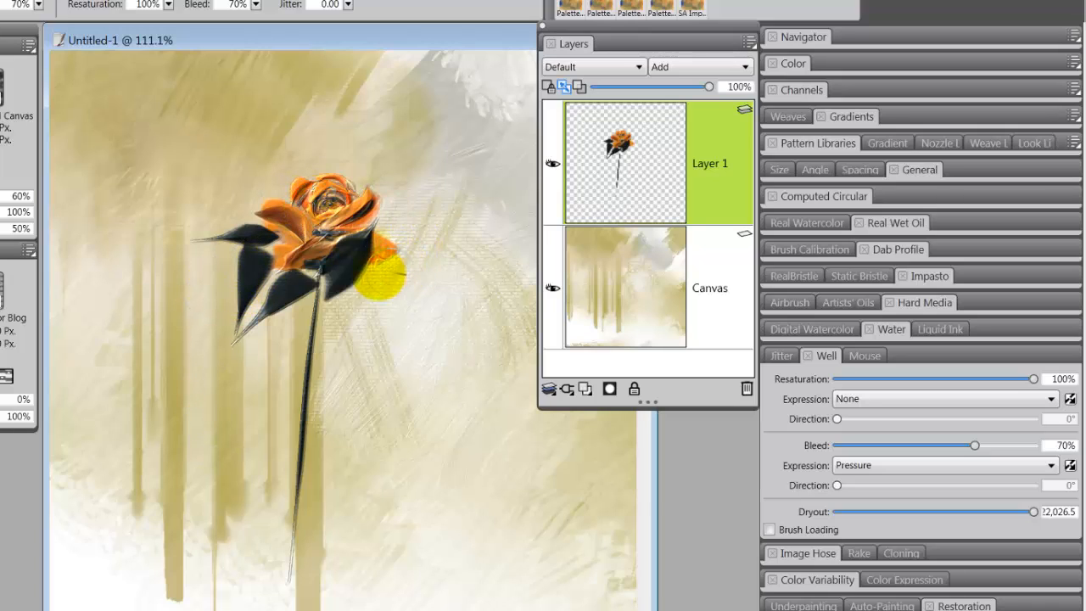
pyautogui.moveTo(376, 274); pyautogui.dragTo(432, 284)
pyautogui.moveTo(359, 271); pyautogui.dragTo(371, 324)
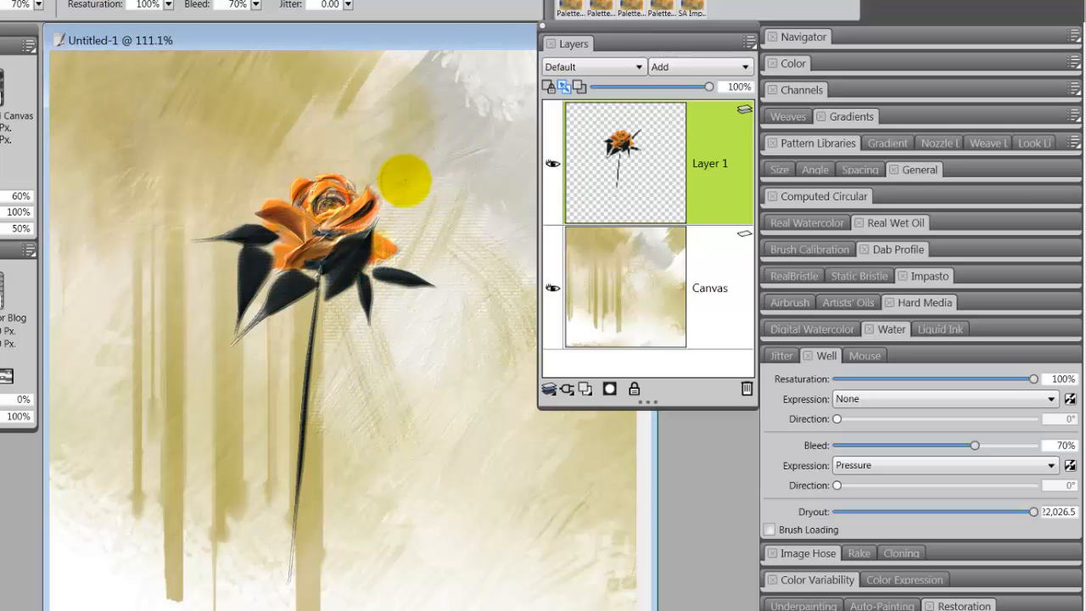
# Step: Add dark pointed leaves at the rose's upper right and fill out the leaf cluster on its left side
pyautogui.moveTo(381, 227); pyautogui.dragTo(422, 179)
pyautogui.moveTo(390, 236)
pyautogui.mouseDown()
pyautogui.moveTo(460, 214)
pyautogui.moveTo(449, 165)
pyautogui.mouseUp()
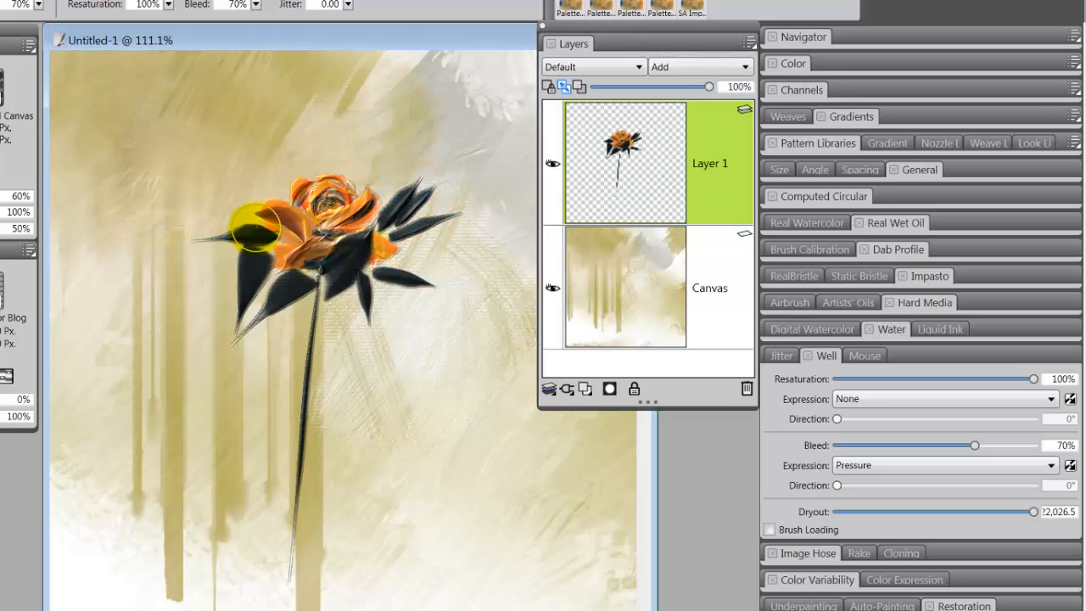
pyautogui.moveTo(240, 215); pyautogui.dragTo(184, 189)
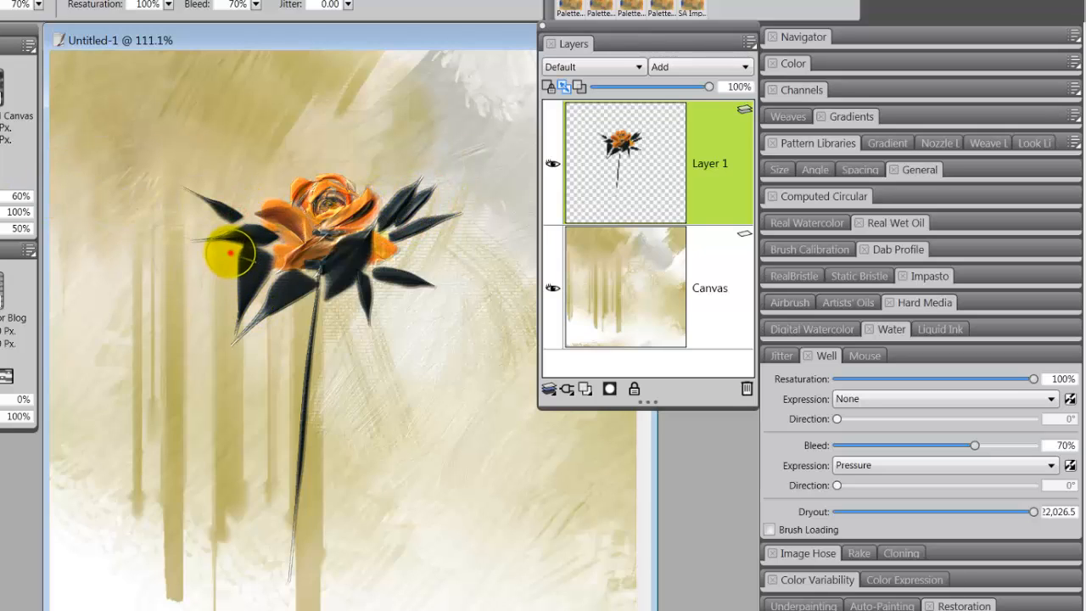
pyautogui.moveTo(230, 252); pyautogui.dragTo(189, 294)
pyautogui.moveTo(219, 229); pyautogui.dragTo(262, 307)
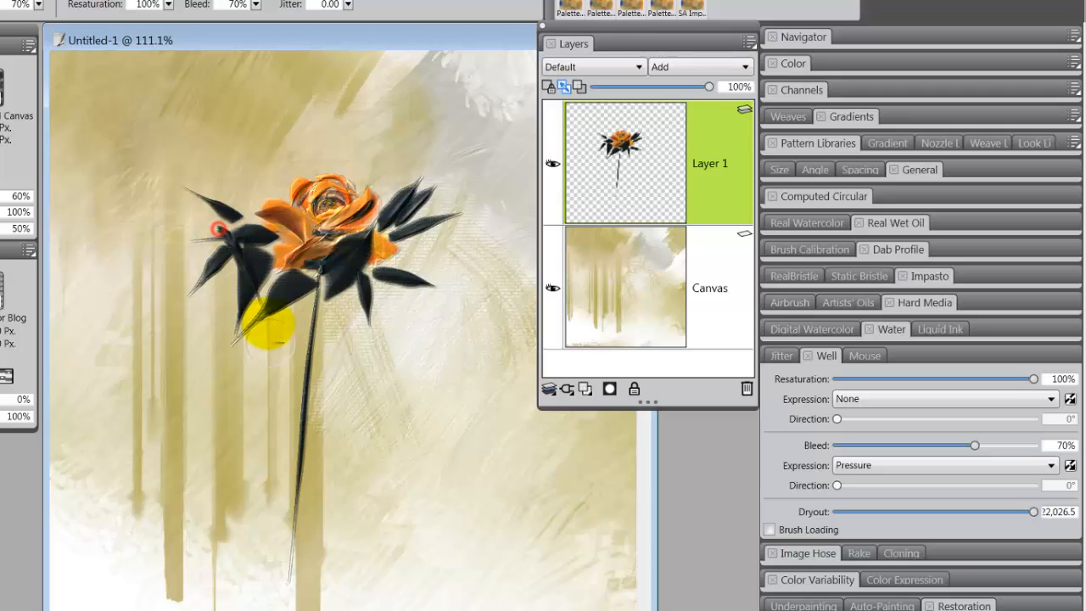
pyautogui.moveTo(224, 247)
pyautogui.mouseDown()
pyautogui.moveTo(285, 317)
pyautogui.moveTo(282, 284)
pyautogui.moveTo(225, 254)
pyautogui.moveTo(239, 260)
pyautogui.moveTo(222, 238)
pyautogui.moveTo(202, 256)
pyautogui.moveTo(262, 273)
pyautogui.mouseUp()
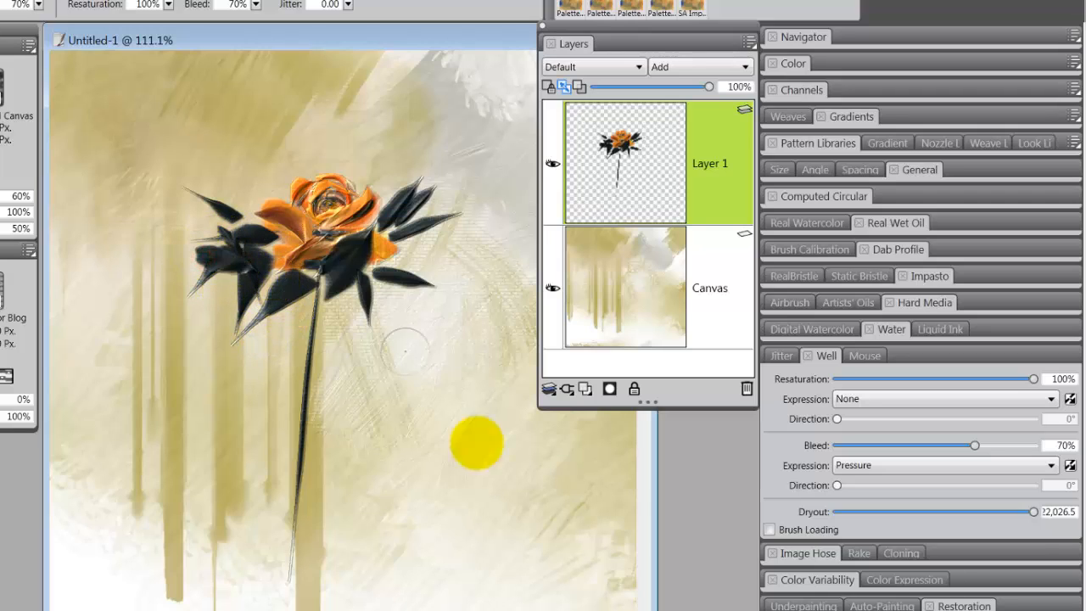
# Step: Paint a side branch off the lower stem with several small dark leaves along it
pyautogui.moveTo(296, 518)
pyautogui.mouseDown()
pyautogui.moveTo(364, 435)
pyautogui.moveTo(378, 398)
pyautogui.mouseUp()
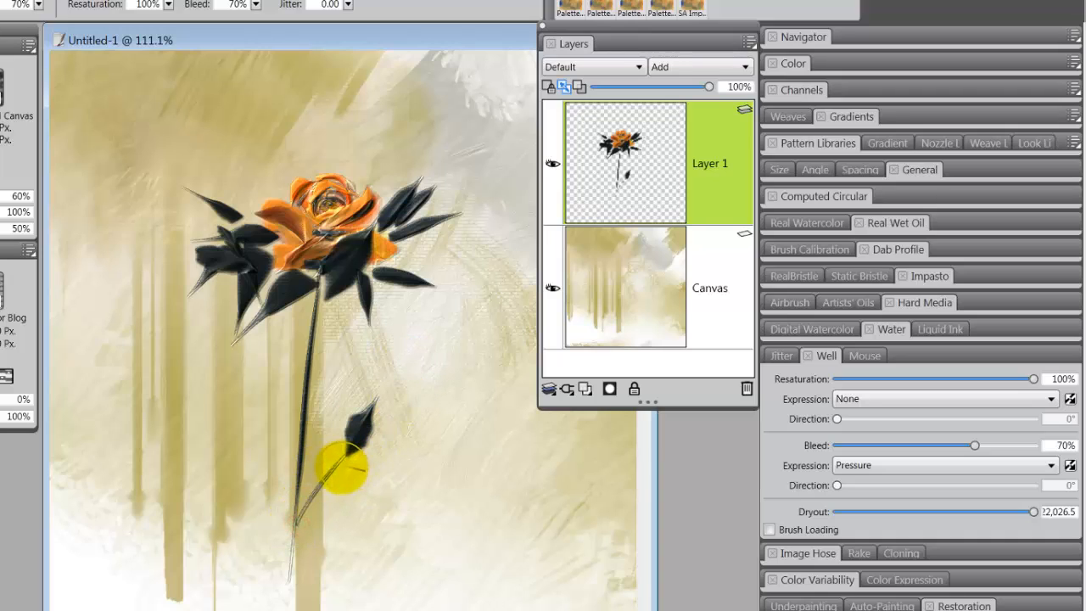
pyautogui.moveTo(341, 467); pyautogui.dragTo(379, 503)
pyautogui.moveTo(335, 465); pyautogui.dragTo(305, 451)
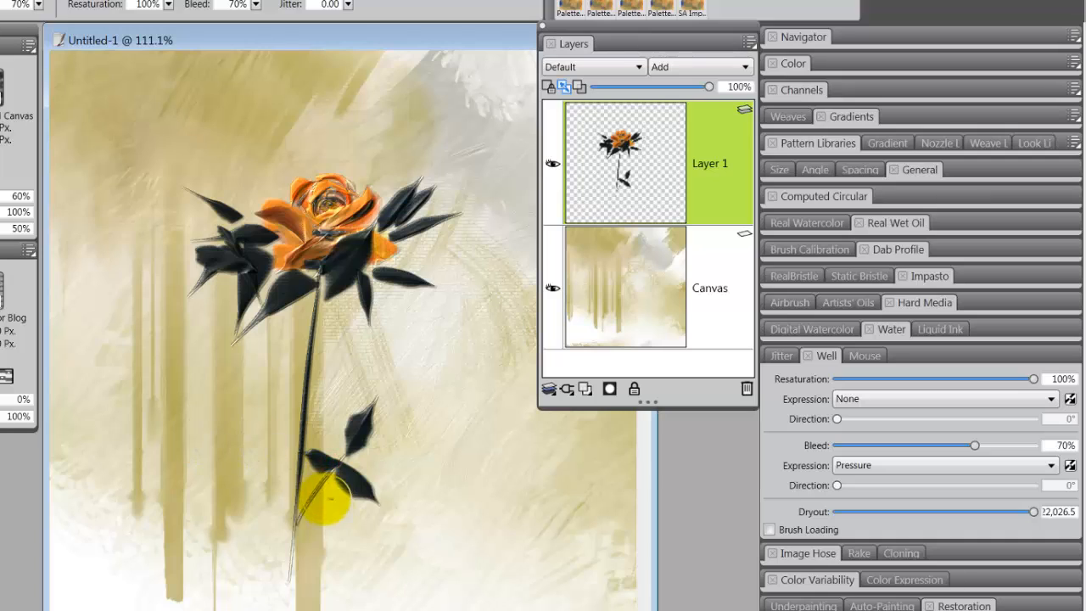
pyautogui.moveTo(322, 491); pyautogui.dragTo(340, 529)
pyautogui.moveTo(315, 492)
pyautogui.mouseDown()
pyautogui.moveTo(264, 483)
pyautogui.moveTo(319, 580)
pyautogui.mouseUp()
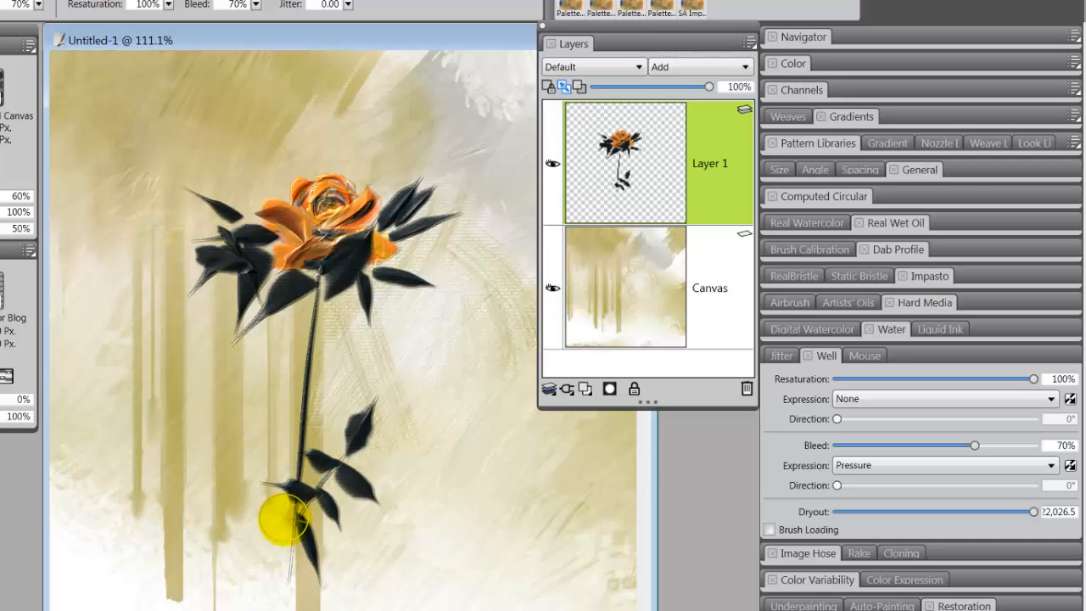
pyautogui.moveTo(295, 512); pyautogui.dragTo(246, 515)
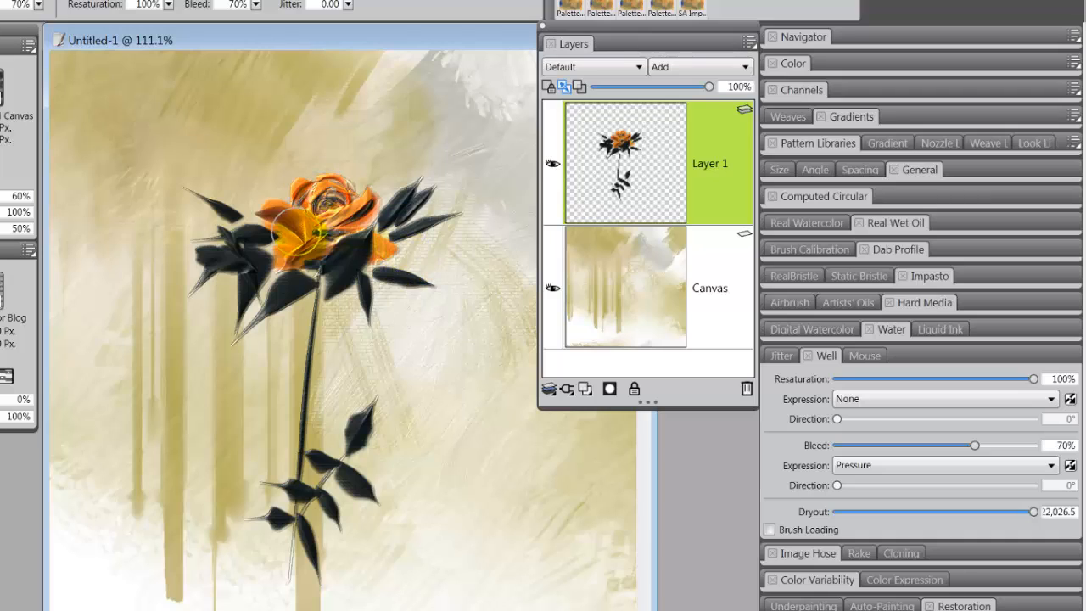
# Step: Undo the side branch and its leaves on the lower stem
pyautogui.hotkey('ctrl', 'z')
pyautogui.hotkey('ctrl', 'z')
pyautogui.hotkey('ctrl', 'z')
pyautogui.hotkey('ctrl', 'z')
pyautogui.hotkey('ctrl', 'z')
pyautogui.hotkey('ctrl', 'z')
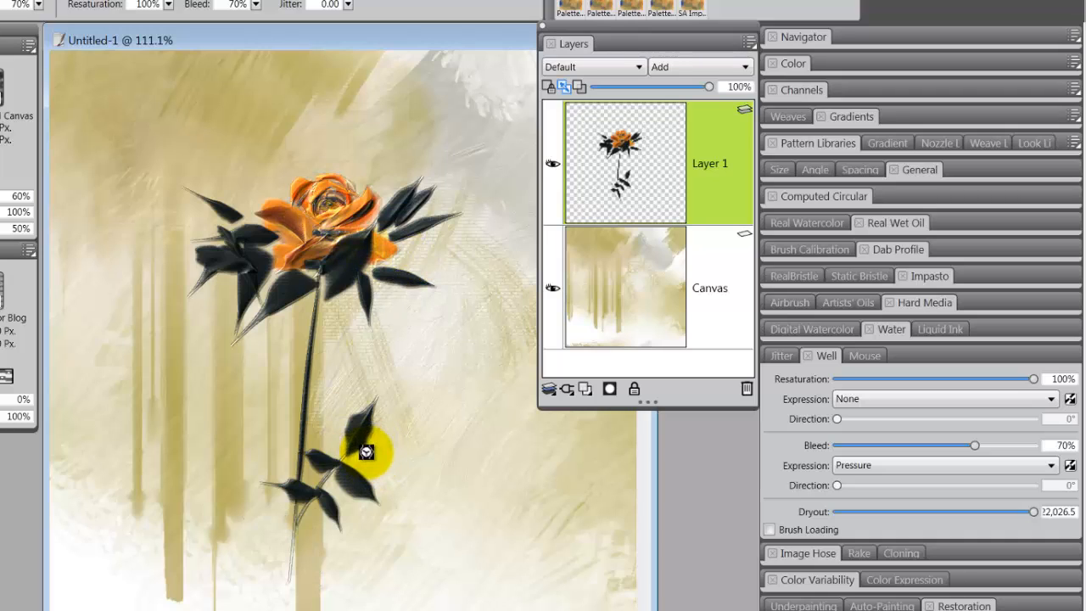
pyautogui.hotkey('ctrl', 'z')
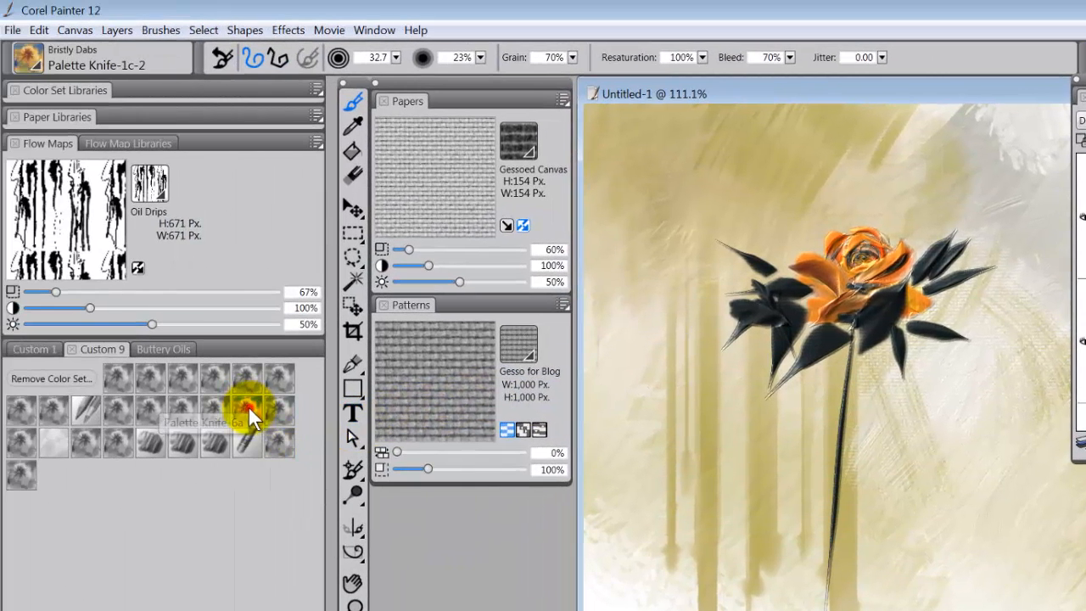
# Step: Switch to another custom palette knife brush and paint olive highlights on the leaves beneath and left of the bloom
pyautogui.click(247, 405)
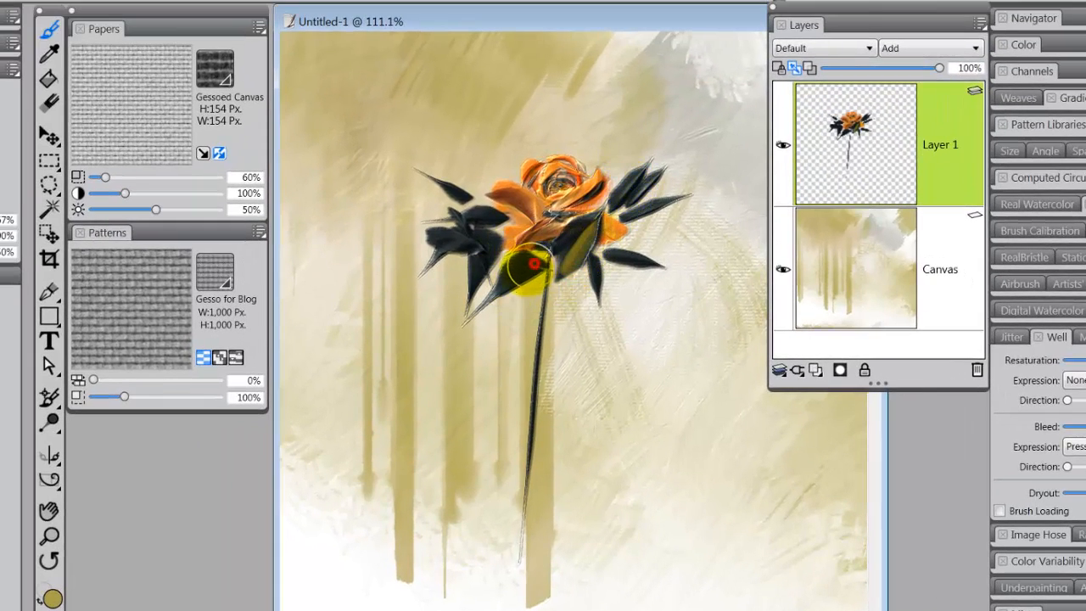
pyautogui.moveTo(533, 265)
pyautogui.mouseDown()
pyautogui.moveTo(484, 339)
pyautogui.moveTo(520, 291)
pyautogui.moveTo(511, 268)
pyautogui.moveTo(536, 262)
pyautogui.moveTo(461, 334)
pyautogui.moveTo(484, 230)
pyautogui.moveTo(452, 332)
pyautogui.mouseUp()
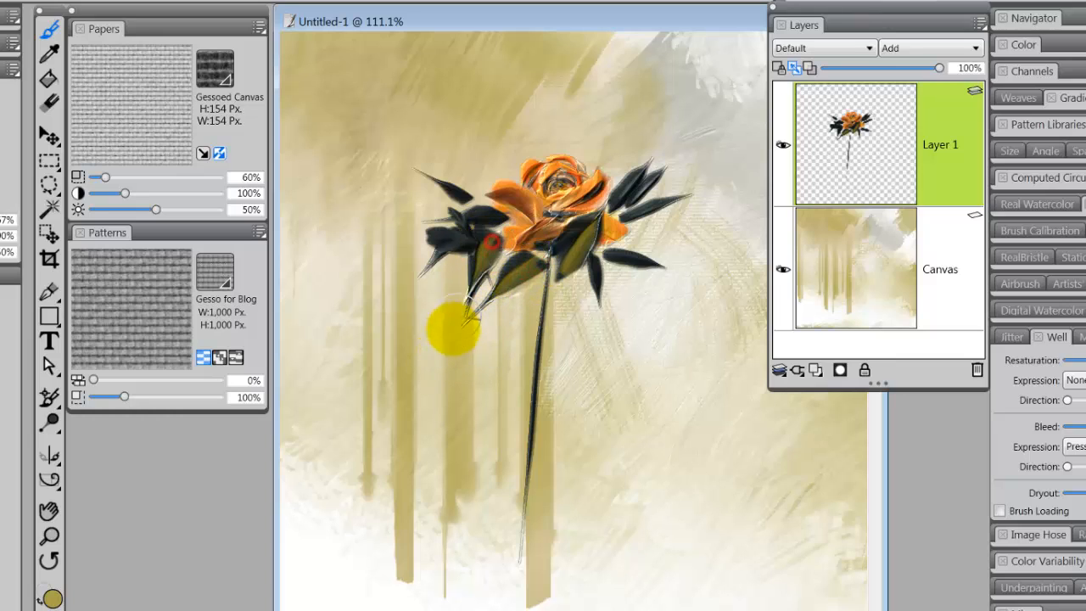
pyautogui.moveTo(469, 247)
pyautogui.mouseDown()
pyautogui.moveTo(354, 241)
pyautogui.moveTo(415, 257)
pyautogui.moveTo(440, 242)
pyautogui.moveTo(459, 272)
pyautogui.moveTo(431, 241)
pyautogui.mouseUp()
pyautogui.moveTo(513, 248)
pyautogui.mouseDown()
pyautogui.moveTo(507, 208)
pyautogui.moveTo(485, 193)
pyautogui.moveTo(469, 205)
pyautogui.moveTo(496, 220)
pyautogui.moveTo(419, 222)
pyautogui.moveTo(420, 254)
pyautogui.moveTo(468, 195)
pyautogui.moveTo(441, 190)
pyautogui.mouseUp()
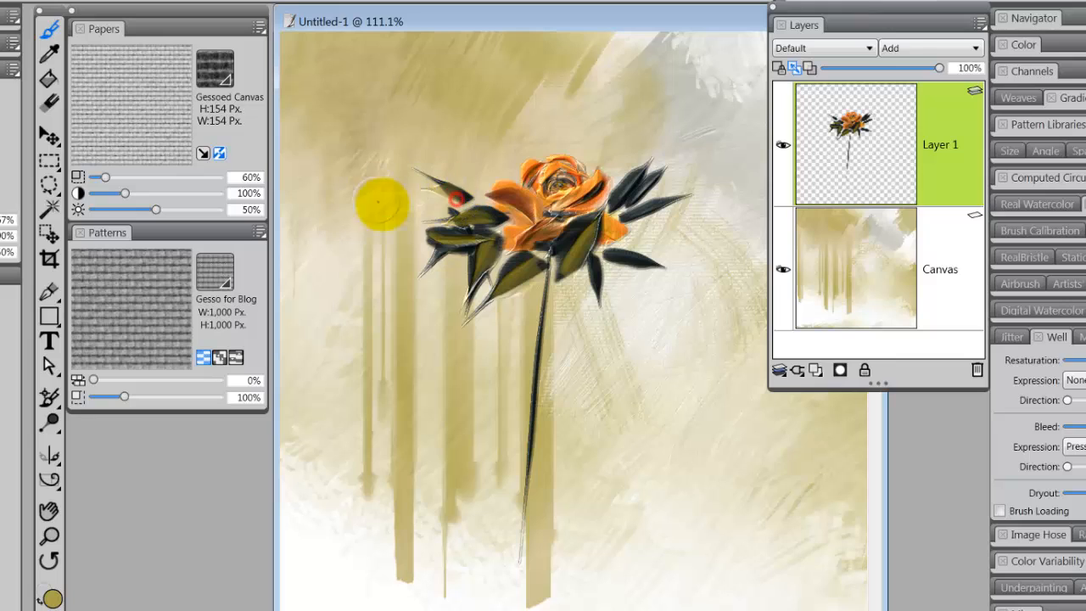
# Step: Paint olive and light ochre highlights on the leaves to the right of the bloom and directly beneath it
pyautogui.moveTo(645, 190)
pyautogui.mouseDown()
pyautogui.moveTo(661, 169)
pyautogui.moveTo(637, 195)
pyautogui.moveTo(655, 208)
pyautogui.moveTo(629, 216)
pyautogui.moveTo(706, 209)
pyautogui.moveTo(656, 261)
pyautogui.moveTo(609, 263)
pyautogui.moveTo(683, 280)
pyautogui.moveTo(603, 275)
pyautogui.mouseUp()
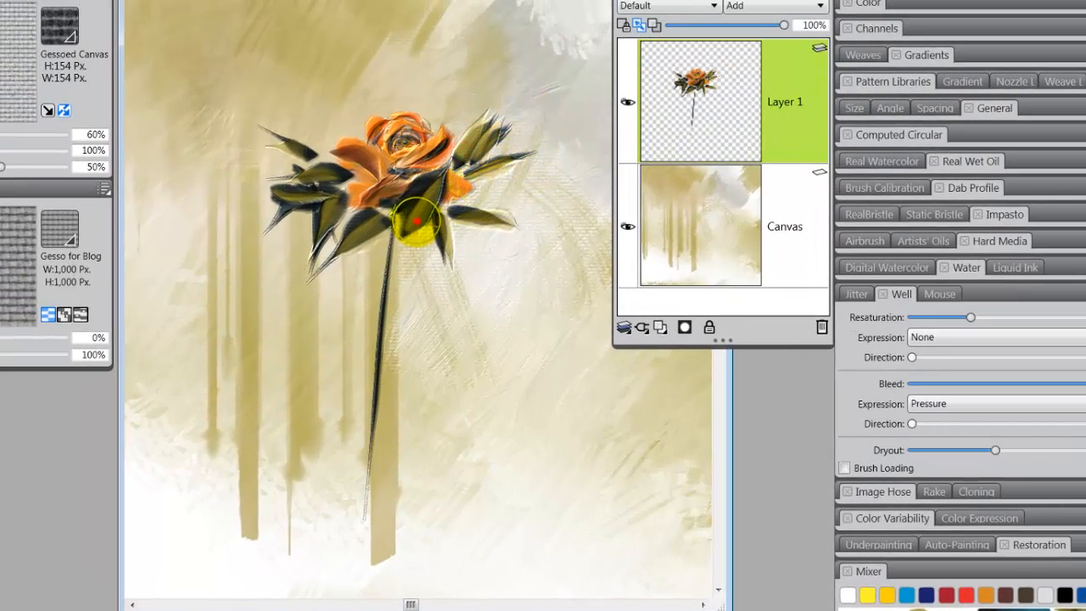
pyautogui.moveTo(418, 221); pyautogui.dragTo(449, 166)
pyautogui.moveTo(467, 214); pyautogui.dragTo(527, 225)
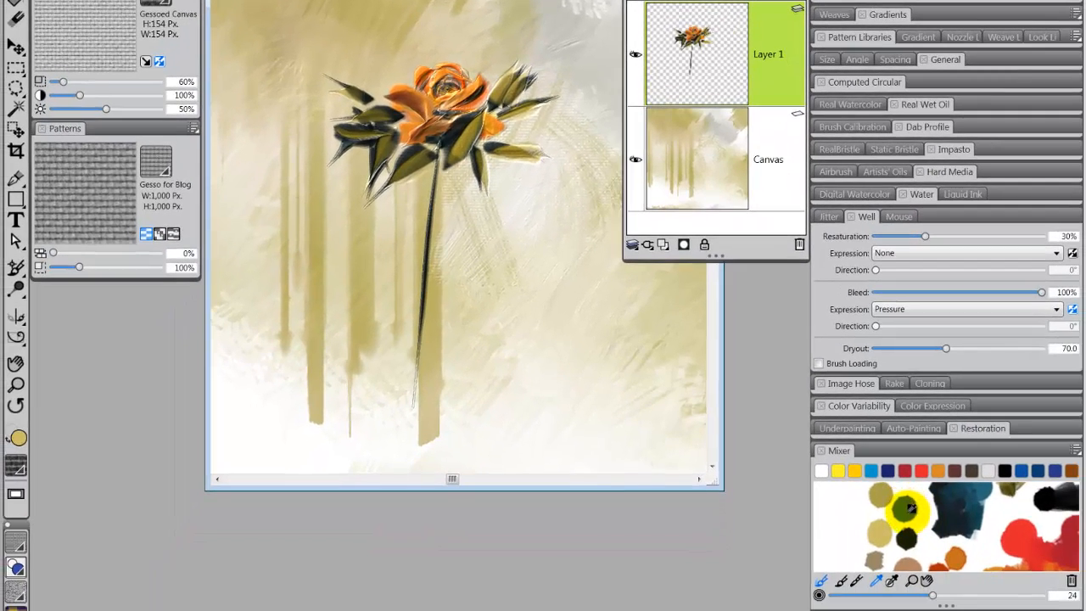
# Step: Sample the green from the Mixer and paint green accents over the leaves left of and below the bloom
pyautogui.click(910, 507)
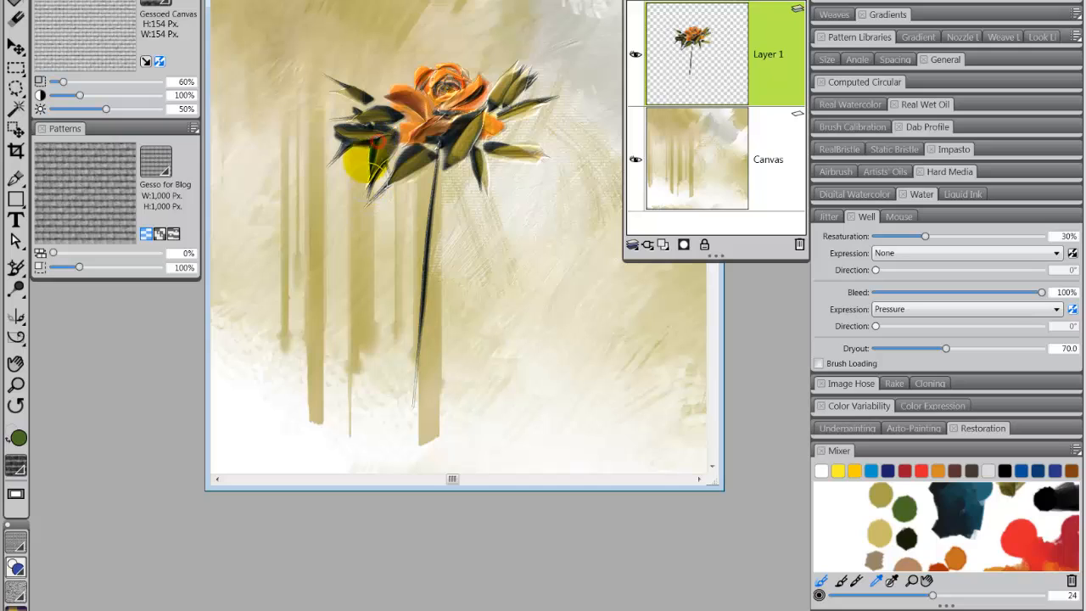
pyautogui.moveTo(367, 164); pyautogui.dragTo(368, 173)
pyautogui.moveTo(375, 125)
pyautogui.mouseDown()
pyautogui.moveTo(344, 139)
pyautogui.moveTo(353, 146)
pyautogui.moveTo(383, 108)
pyautogui.moveTo(365, 108)
pyautogui.moveTo(329, 147)
pyautogui.moveTo(421, 203)
pyautogui.moveTo(397, 117)
pyautogui.moveTo(365, 121)
pyautogui.moveTo(362, 140)
pyautogui.moveTo(378, 129)
pyautogui.moveTo(331, 134)
pyautogui.moveTo(355, 174)
pyautogui.moveTo(424, 138)
pyautogui.mouseUp()
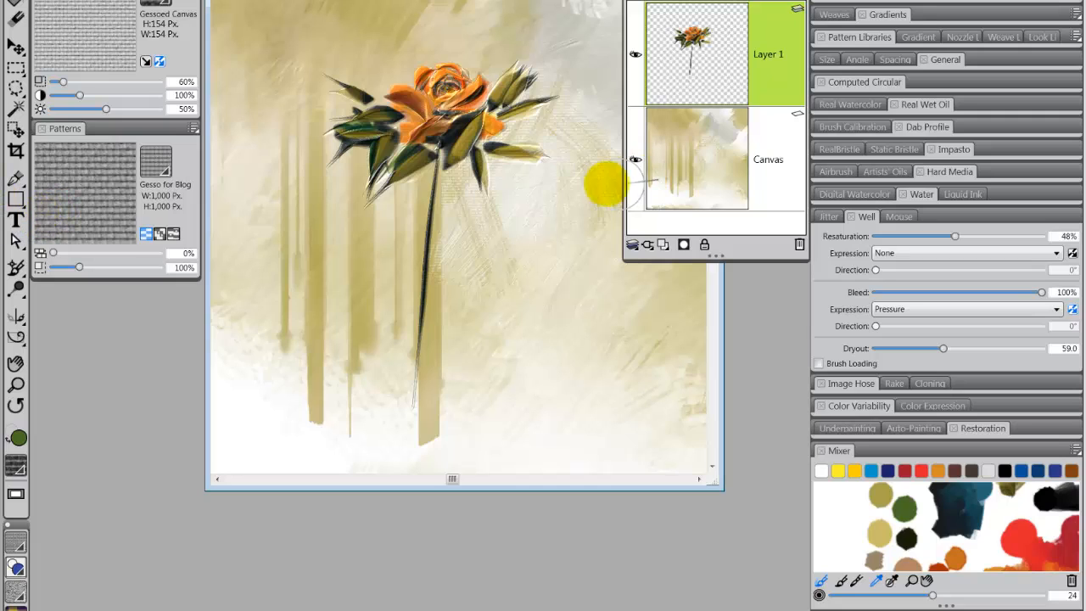
# Step: Sample the tan from the Mixer and block in a second rose bloom below the leaves to the right of the stem
pyautogui.click(916, 563)
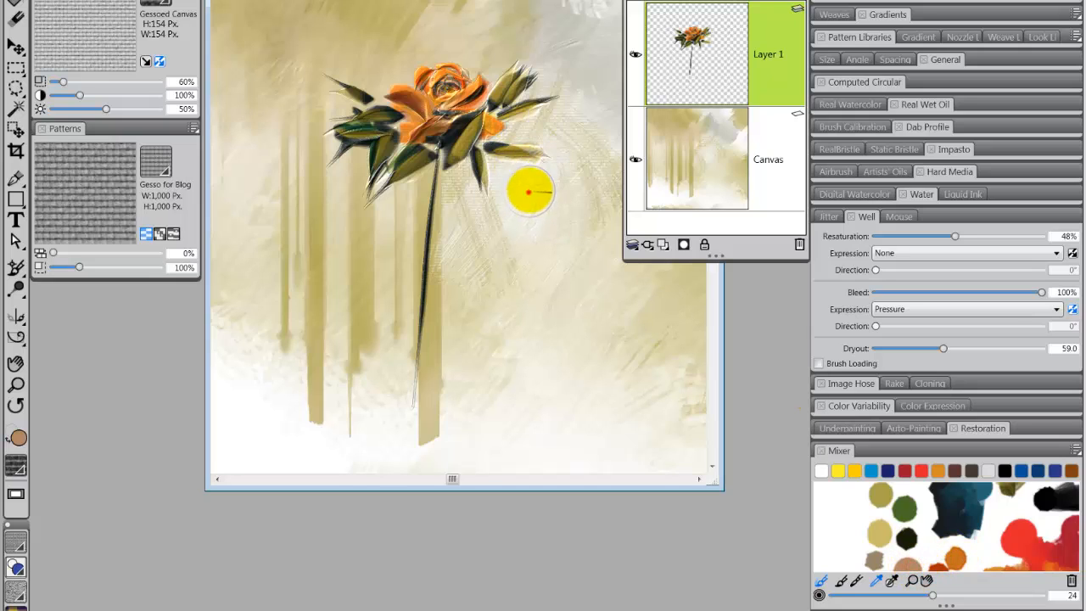
pyautogui.moveTo(528, 192)
pyautogui.mouseDown()
pyautogui.moveTo(542, 239)
pyautogui.moveTo(520, 222)
pyautogui.moveTo(507, 227)
pyautogui.moveTo(557, 214)
pyautogui.moveTo(517, 192)
pyautogui.moveTo(513, 221)
pyautogui.moveTo(517, 191)
pyautogui.moveTo(542, 193)
pyautogui.moveTo(522, 174)
pyautogui.moveTo(512, 200)
pyautogui.moveTo(503, 182)
pyautogui.moveTo(559, 182)
pyautogui.moveTo(553, 173)
pyautogui.moveTo(545, 187)
pyautogui.moveTo(503, 186)
pyautogui.moveTo(519, 177)
pyautogui.moveTo(502, 165)
pyautogui.moveTo(484, 229)
pyautogui.moveTo(540, 158)
pyautogui.mouseUp()
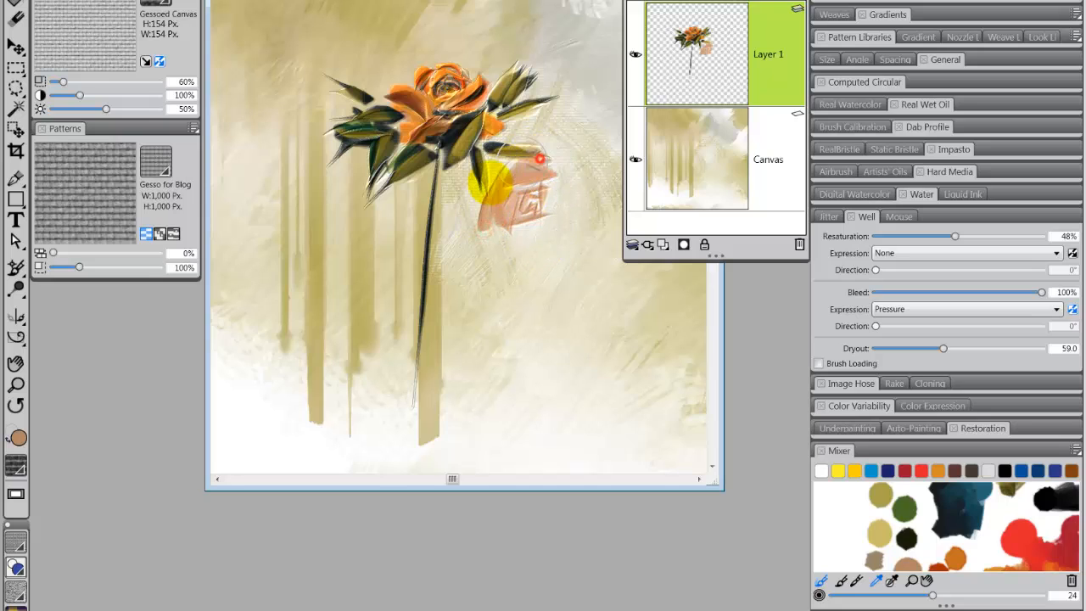
pyautogui.moveTo(490, 183); pyautogui.dragTo(480, 220)
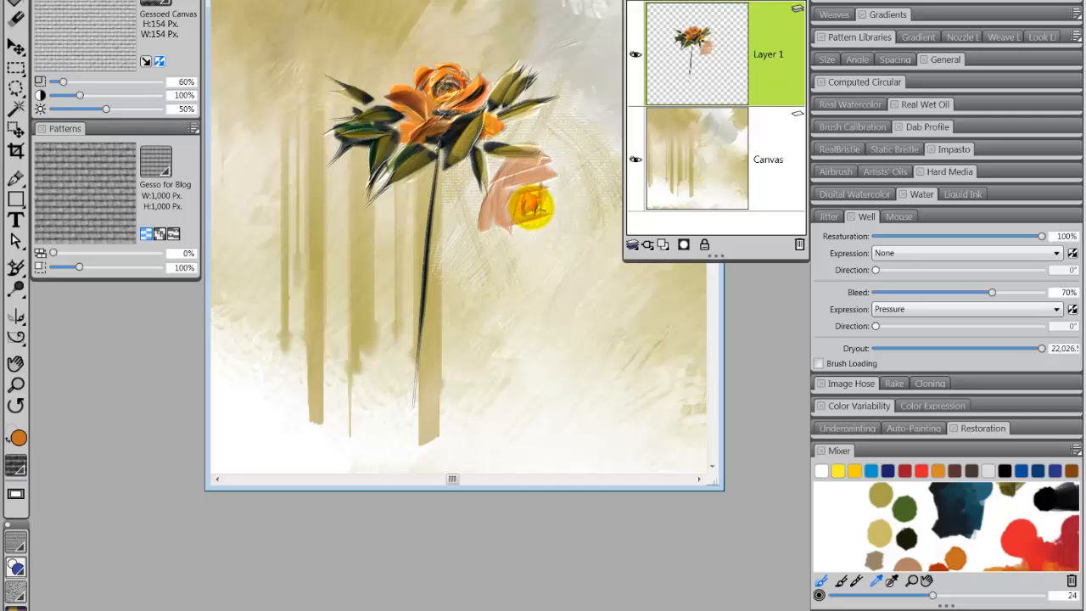
# Step: Switch to the palette knife brush with 100% Resaturation and paint orange petals over the second bloom's tan base
pyautogui.moveTo(527, 205)
pyautogui.mouseDown()
pyautogui.moveTo(543, 185)
pyautogui.moveTo(542, 239)
pyautogui.moveTo(536, 192)
pyautogui.moveTo(511, 204)
pyautogui.moveTo(522, 202)
pyautogui.moveTo(520, 230)
pyautogui.mouseUp()
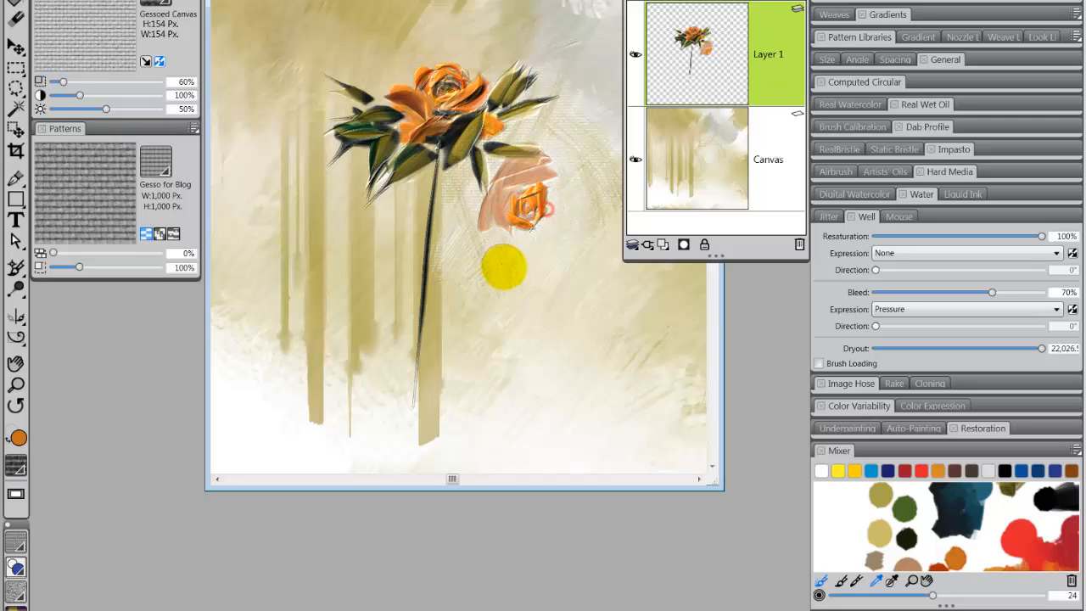
pyautogui.moveTo(542, 180); pyautogui.dragTo(509, 236)
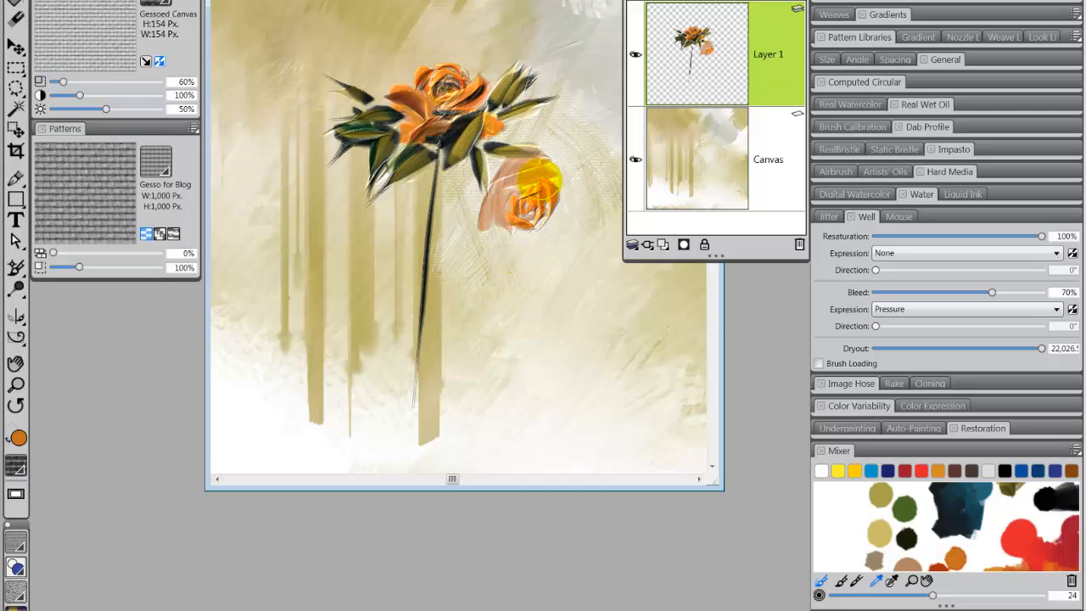
pyautogui.moveTo(538, 180)
pyautogui.mouseDown()
pyautogui.moveTo(508, 184)
pyautogui.moveTo(569, 191)
pyautogui.moveTo(581, 214)
pyautogui.moveTo(503, 193)
pyautogui.moveTo(527, 257)
pyautogui.moveTo(530, 239)
pyautogui.moveTo(511, 231)
pyautogui.moveTo(551, 227)
pyautogui.mouseUp()
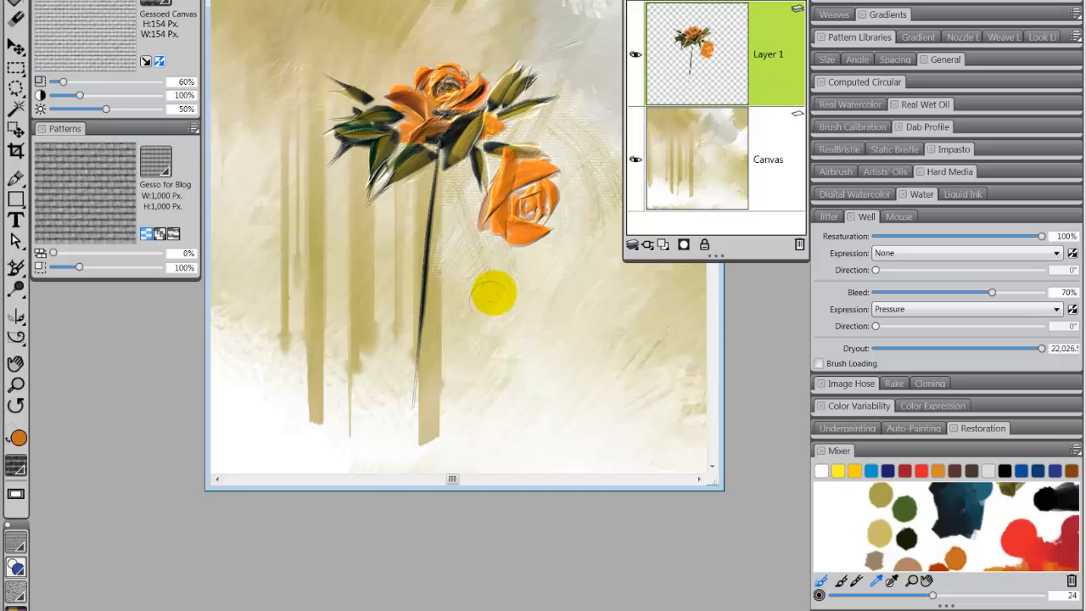
pyautogui.moveTo(501, 165); pyautogui.dragTo(479, 211)
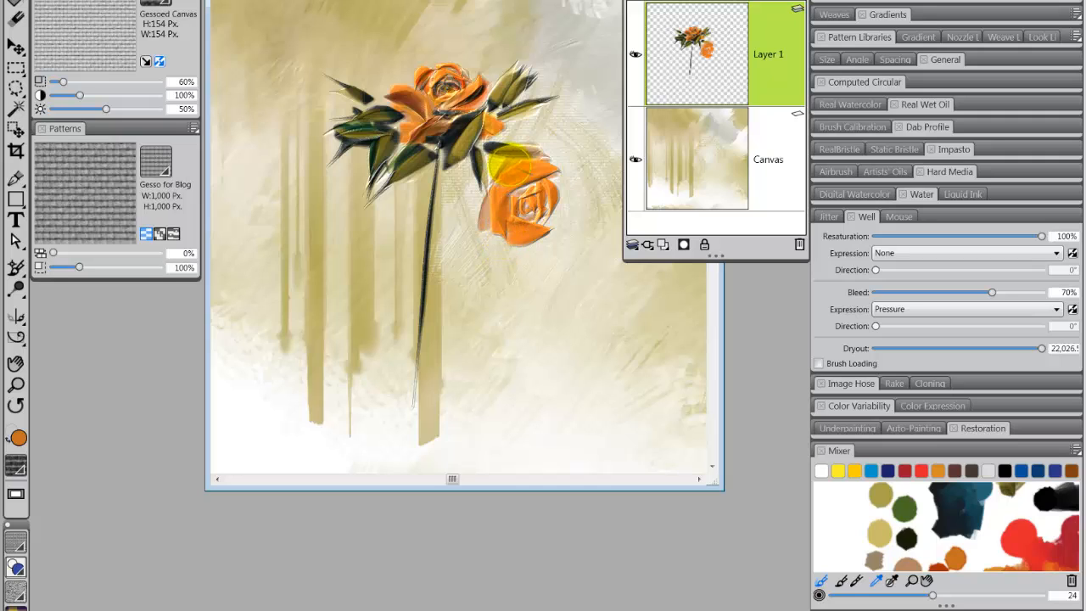
pyautogui.moveTo(510, 163); pyautogui.dragTo(491, 224)
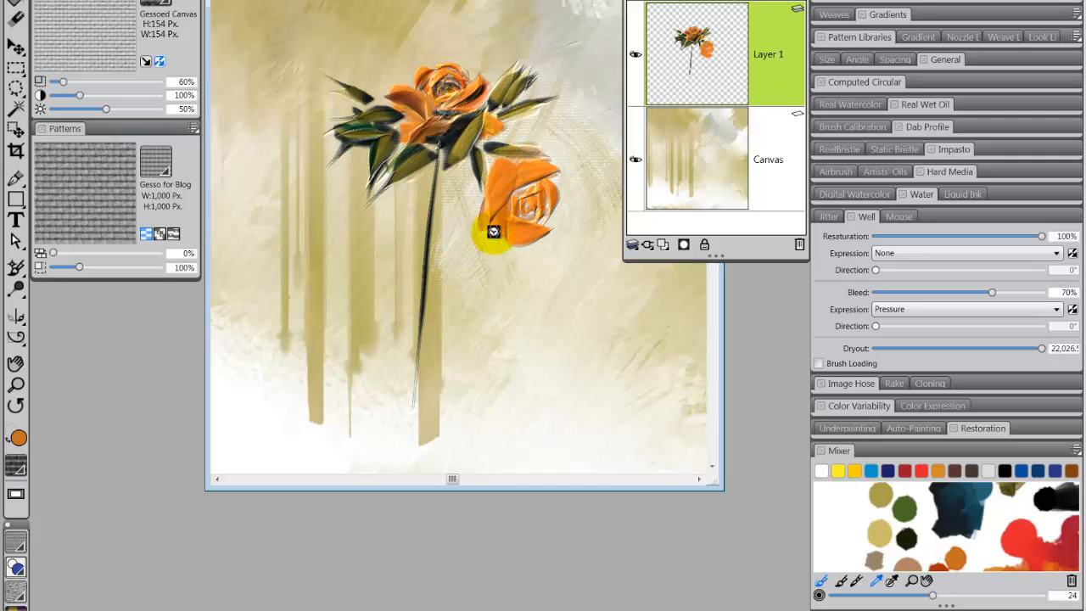
pyautogui.moveTo(500, 165); pyautogui.dragTo(501, 235)
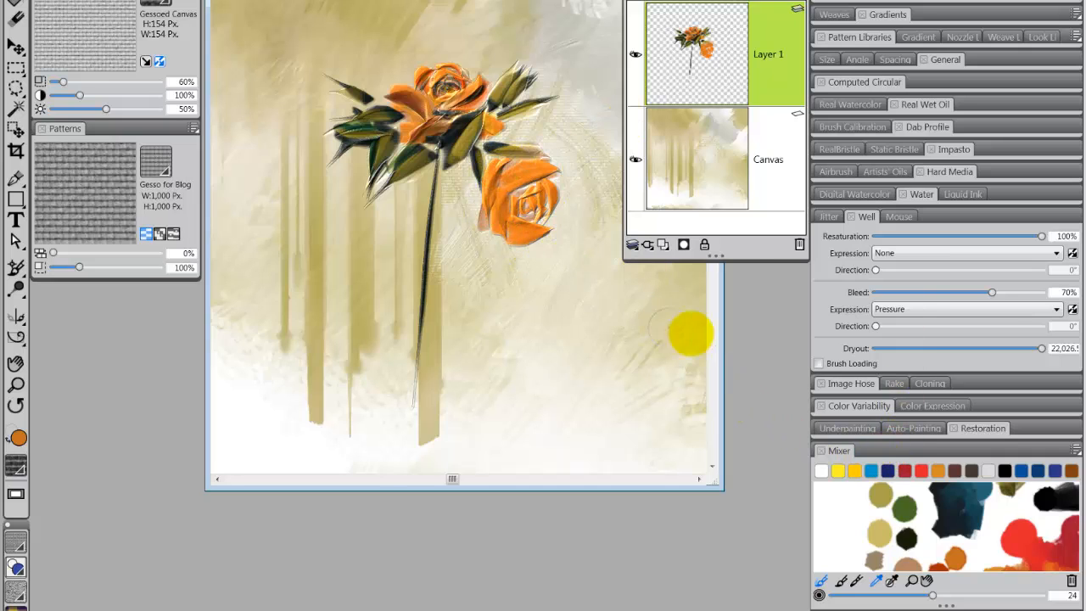
# Step: Sample the dark maroon from the Mixer and paint shadow accents in the second bloom's centre
pyautogui.moveTo(884, 519); pyautogui.dragTo(897, 533)
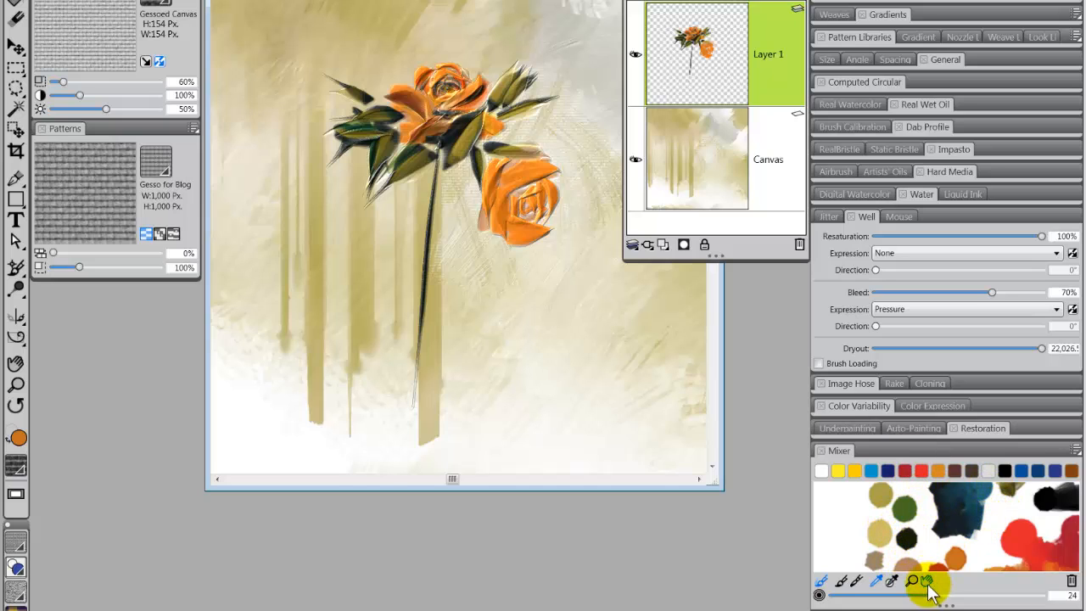
pyautogui.click(925, 580)
pyautogui.moveTo(931, 541); pyautogui.dragTo(936, 496)
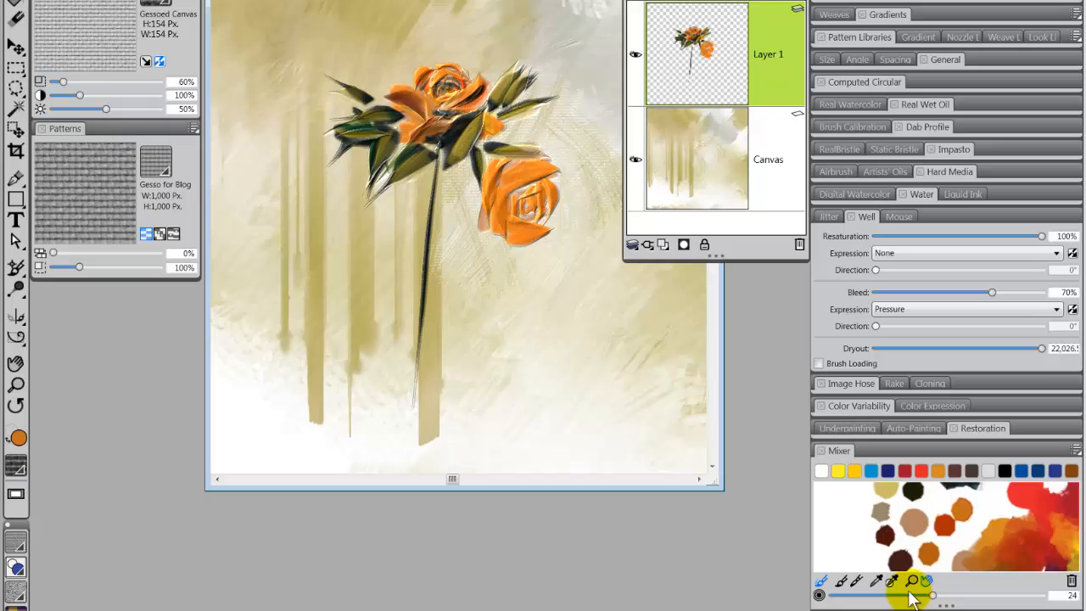
pyautogui.click(873, 580)
pyautogui.click(902, 555)
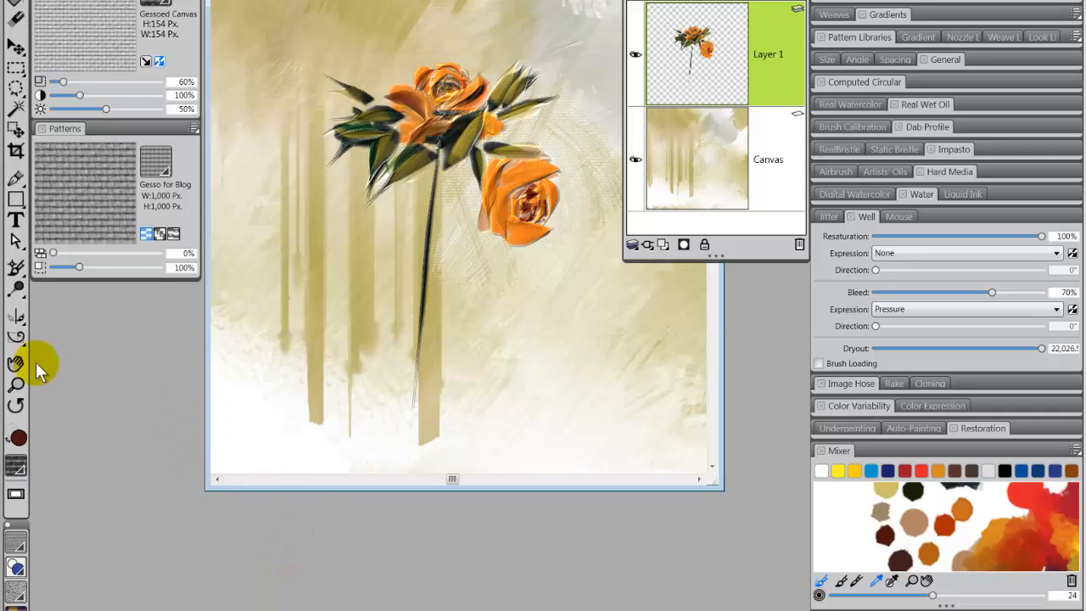
# Step: Switch to the palette knife brush with 30% Resaturation and work bright orange and plum strokes into the second bloom's petals
pyautogui.click(1, 327)
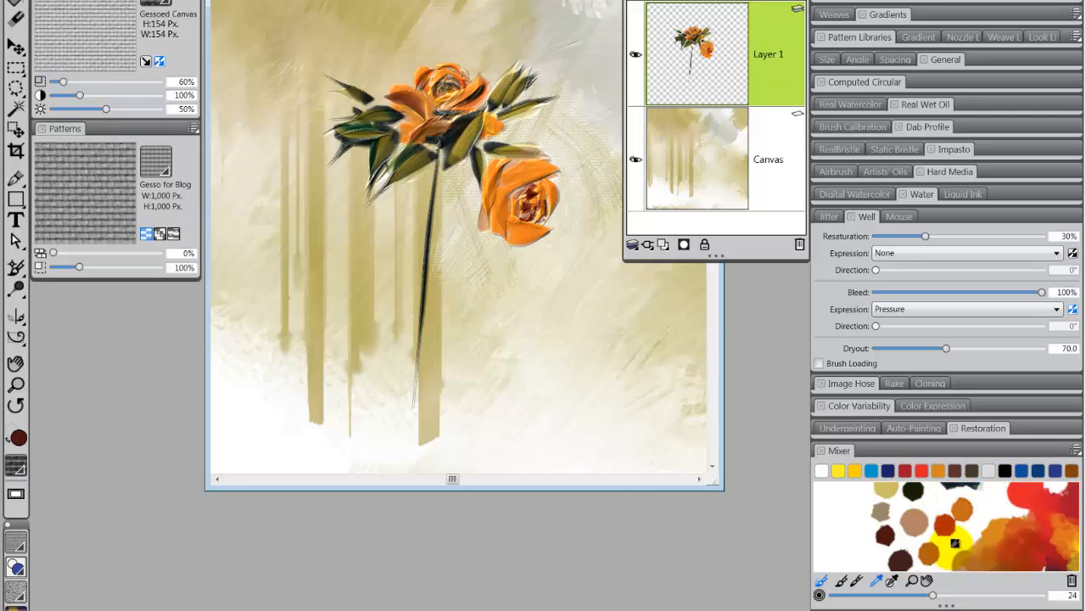
pyautogui.click(927, 582)
pyautogui.moveTo(865, 545)
pyautogui.mouseDown()
pyautogui.moveTo(891, 572)
pyautogui.moveTo(841, 504)
pyautogui.mouseUp()
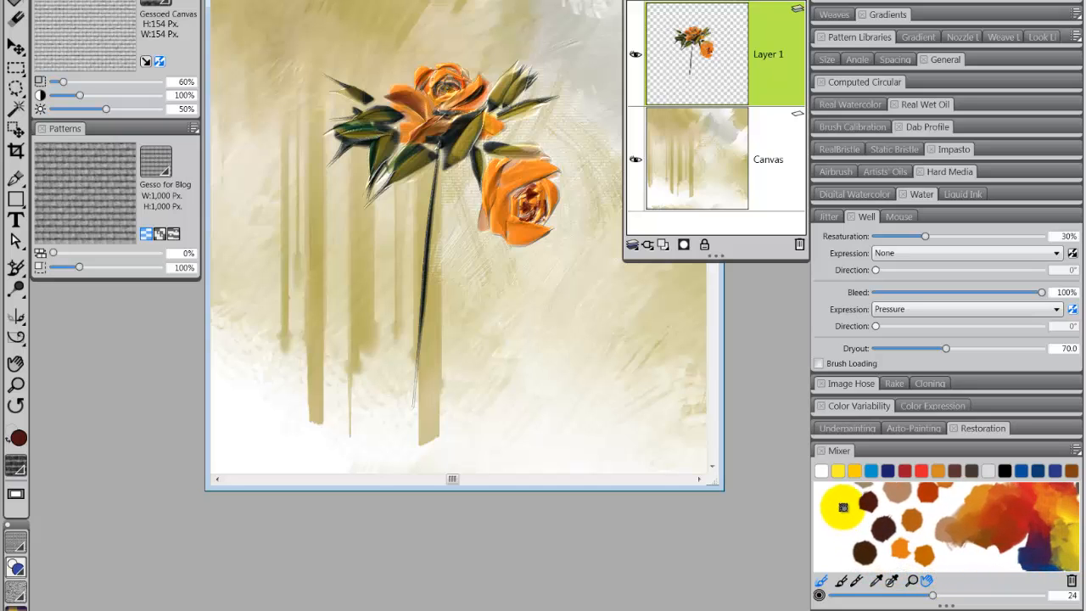
pyautogui.click(878, 582)
pyautogui.click(902, 540)
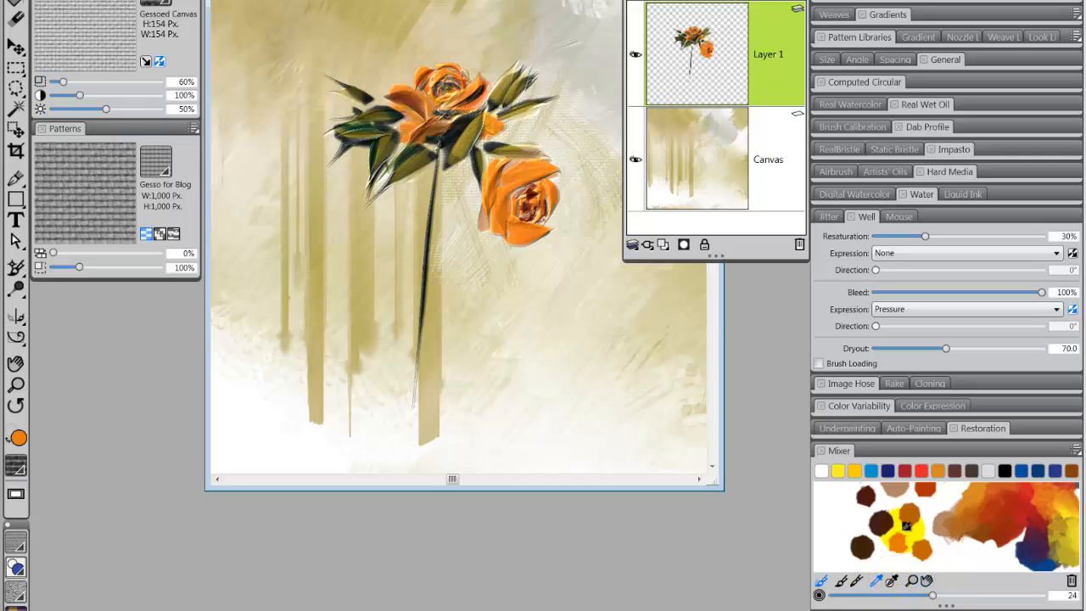
pyautogui.moveTo(552, 133); pyautogui.dragTo(513, 182)
pyautogui.moveTo(568, 148); pyautogui.dragTo(509, 174)
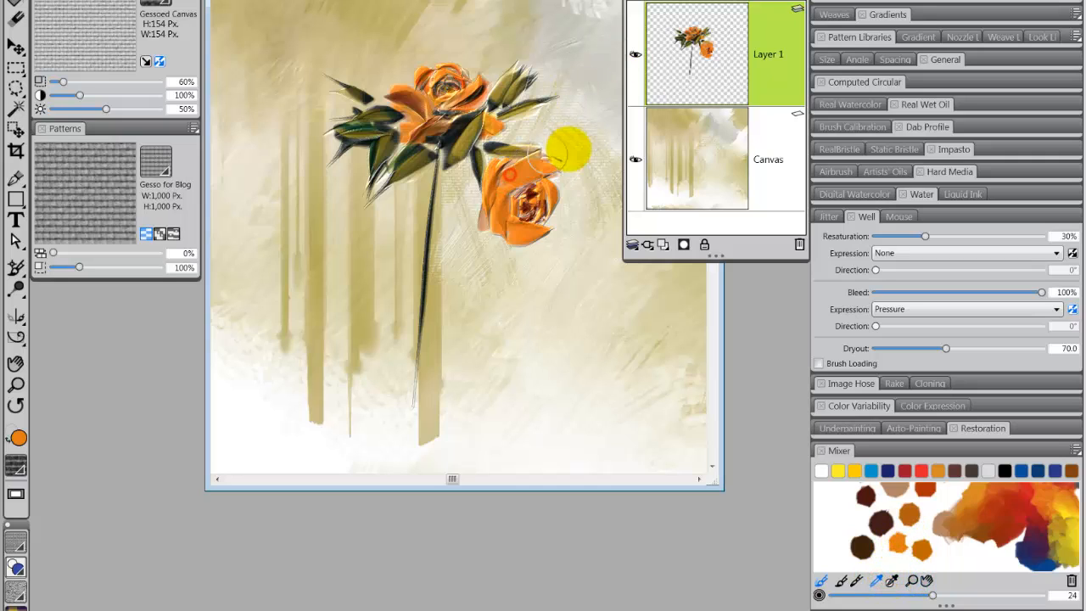
pyautogui.moveTo(566, 151)
pyautogui.mouseDown()
pyautogui.moveTo(543, 149)
pyautogui.moveTo(453, 230)
pyautogui.moveTo(492, 177)
pyautogui.moveTo(535, 155)
pyautogui.moveTo(498, 181)
pyautogui.mouseUp()
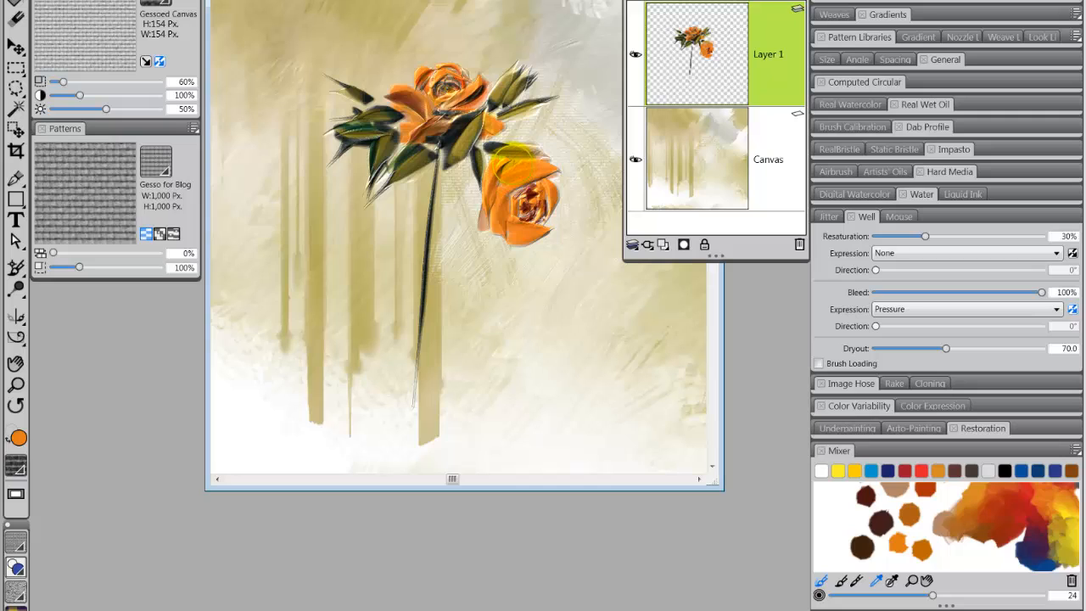
pyautogui.moveTo(498, 174)
pyautogui.mouseDown()
pyautogui.moveTo(539, 150)
pyautogui.moveTo(506, 150)
pyautogui.moveTo(494, 246)
pyautogui.moveTo(523, 205)
pyautogui.moveTo(576, 211)
pyautogui.moveTo(562, 187)
pyautogui.moveTo(565, 228)
pyautogui.moveTo(528, 199)
pyautogui.mouseUp()
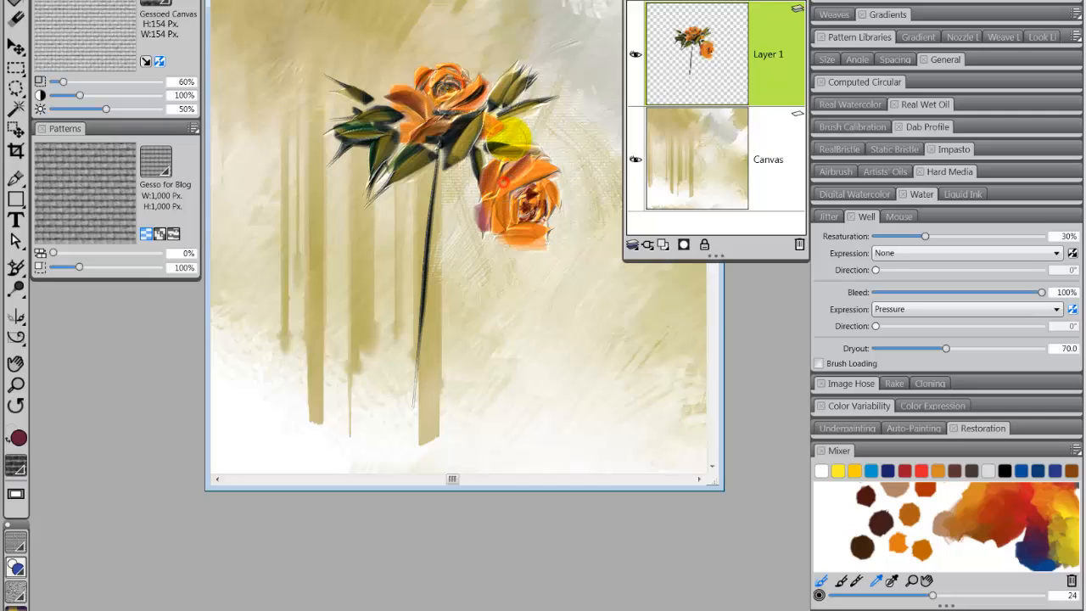
pyautogui.moveTo(499, 234); pyautogui.dragTo(541, 245)
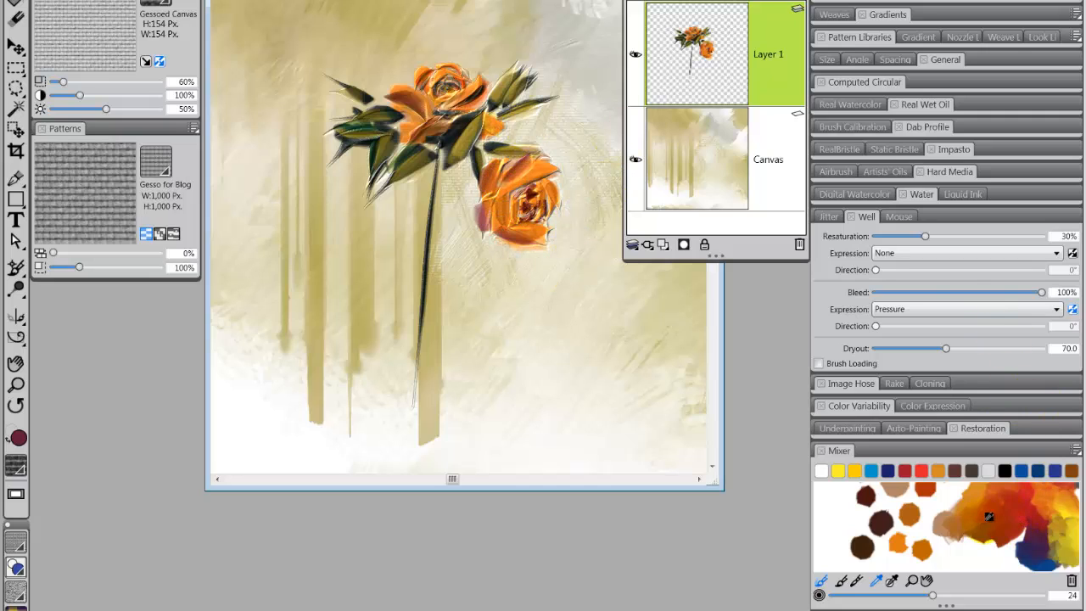
# Step: Sample the near-black green from the Mixer and try a leaf stroke over the second bloom's upper edge
pyautogui.click(926, 581)
pyautogui.moveTo(948, 542); pyautogui.dragTo(944, 570)
pyautogui.click(876, 581)
pyautogui.click(888, 503)
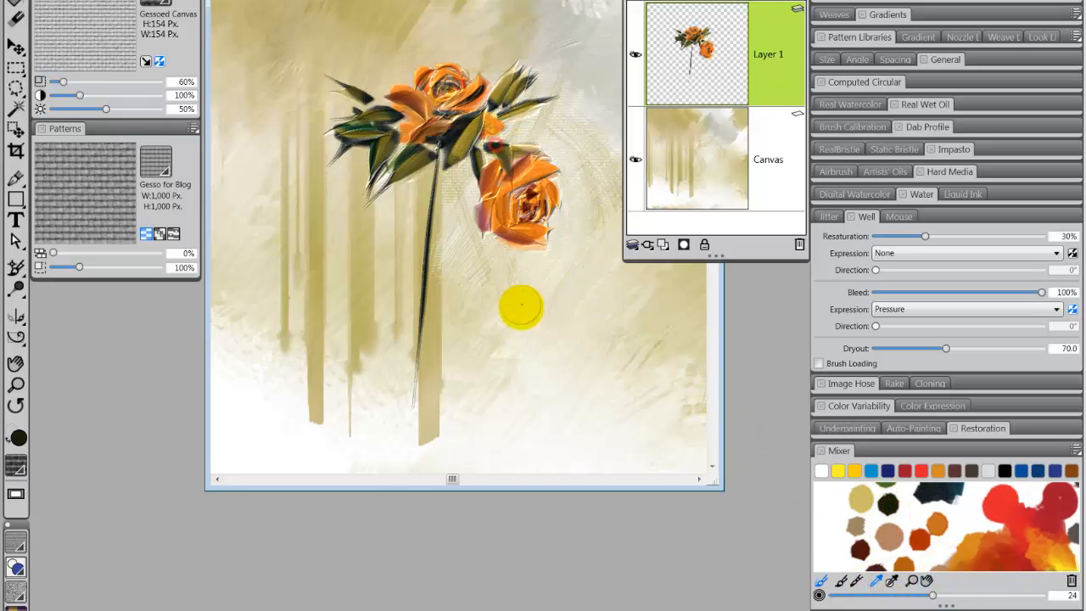
pyautogui.moveTo(498, 142)
pyautogui.mouseDown()
pyautogui.moveTo(515, 249)
pyautogui.moveTo(515, 229)
pyautogui.moveTo(463, 193)
pyautogui.mouseUp()
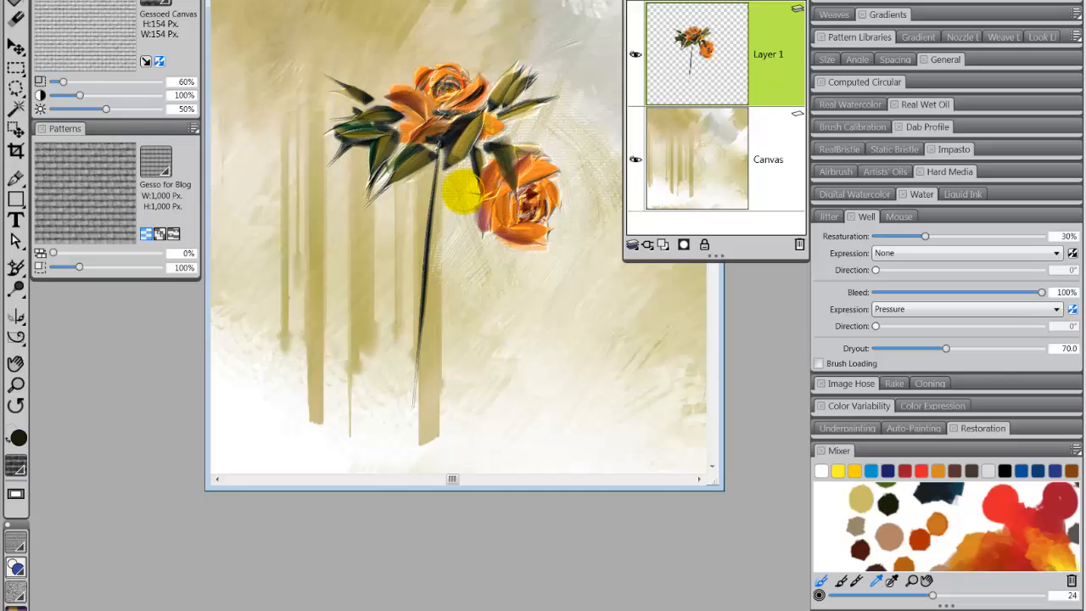
pyautogui.moveTo(502, 149)
pyautogui.mouseDown()
pyautogui.moveTo(490, 174)
pyautogui.moveTo(504, 152)
pyautogui.mouseUp()
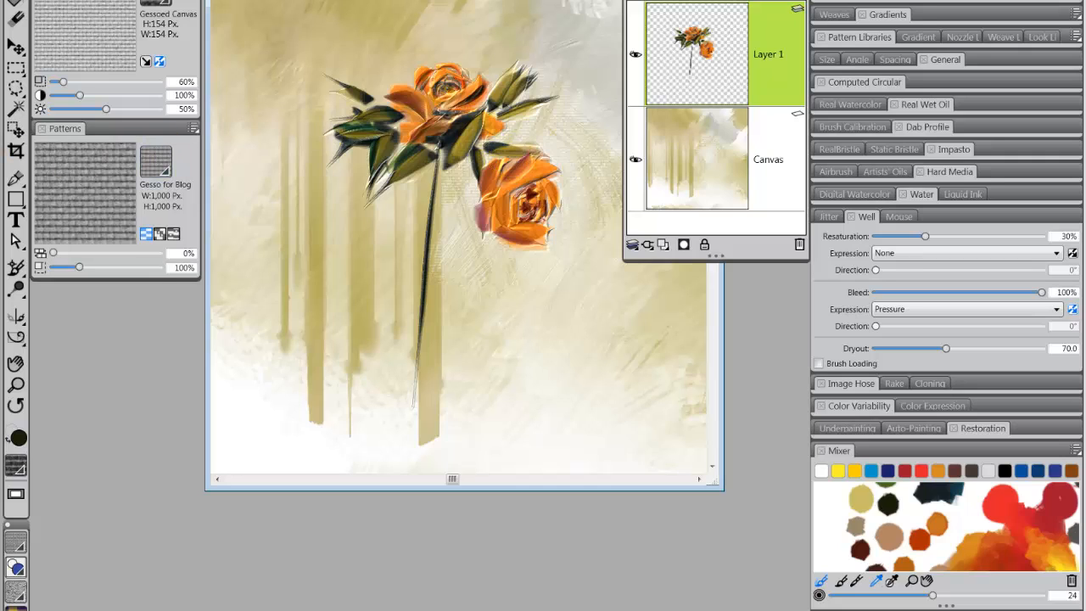
# Step: Switch back to the palette knife brush with 100% Resaturation and paint near-black green leaves above and left of the second bloom
pyautogui.click(2, 220)
pyautogui.moveTo(512, 138); pyautogui.dragTo(515, 252)
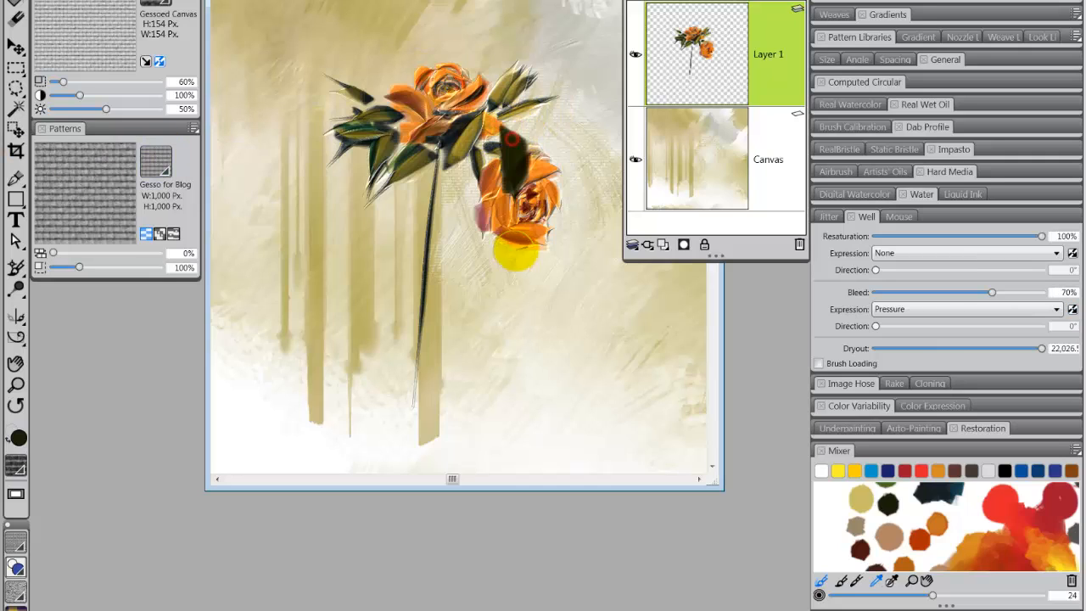
pyautogui.hotkey('ctrl', 'z')
pyautogui.moveTo(512, 134); pyautogui.dragTo(521, 260)
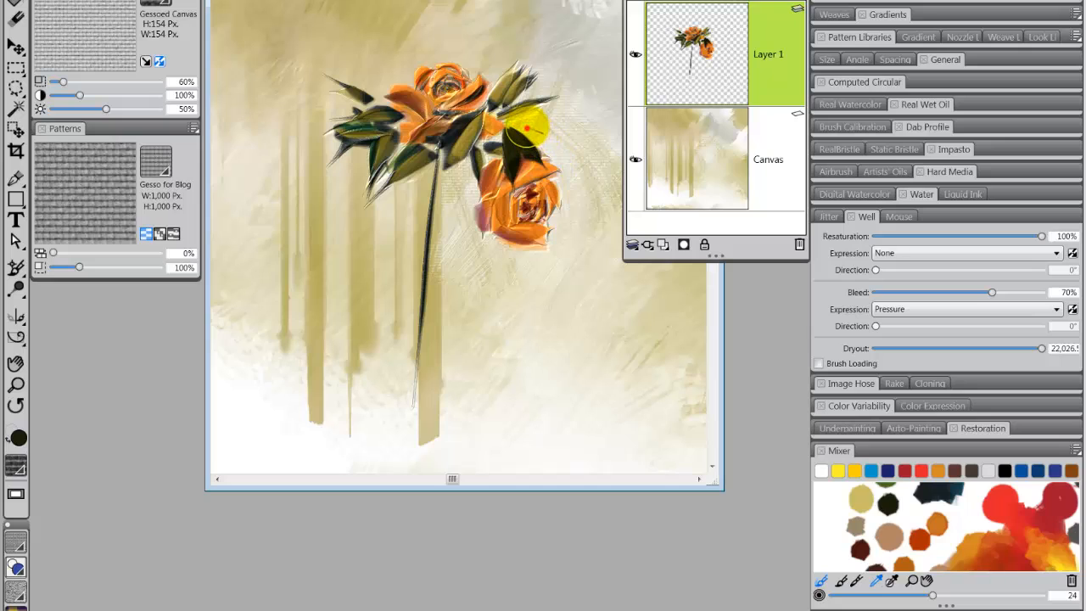
pyautogui.moveTo(527, 127); pyautogui.dragTo(572, 127)
pyautogui.moveTo(459, 192); pyautogui.dragTo(516, 169)
pyautogui.moveTo(456, 188); pyautogui.dragTo(484, 240)
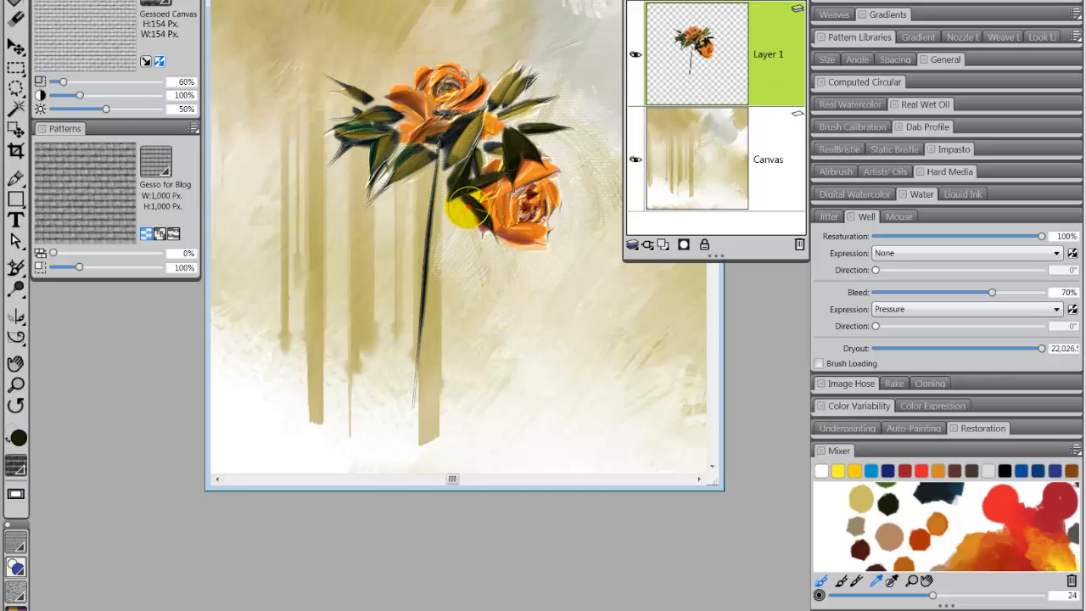
pyautogui.moveTo(461, 197); pyautogui.dragTo(487, 356)
pyautogui.moveTo(486, 227); pyautogui.dragTo(500, 208)
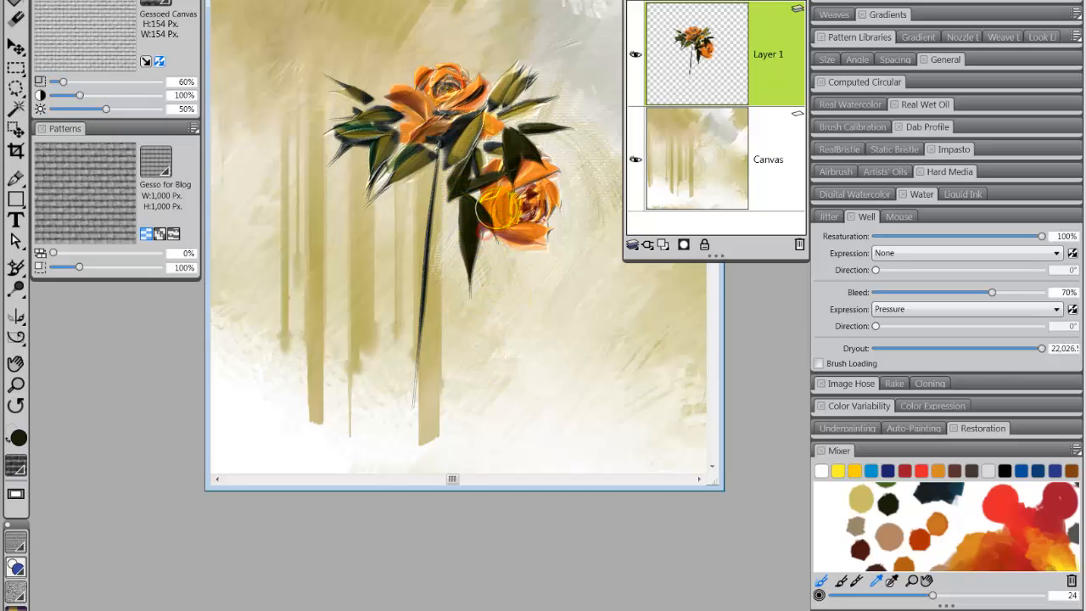
pyautogui.hotkey('ctrl', 'z')
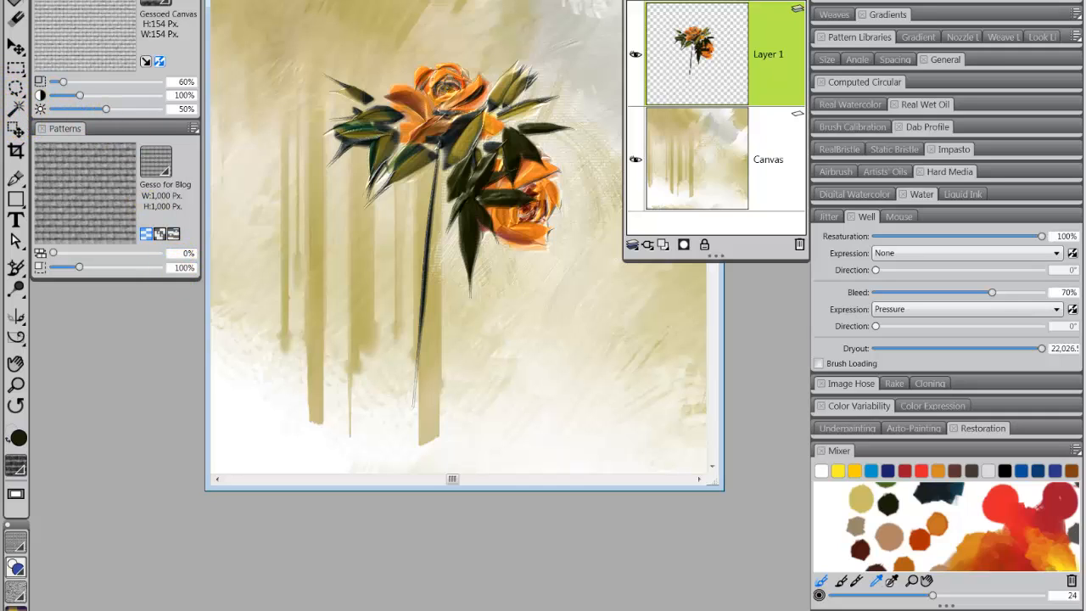
# Step: Sample the light ochre from the Mixer and paint blended highlights on the dark leaves around the second bloom with the 30% Resaturation brush
pyautogui.click(860, 498)
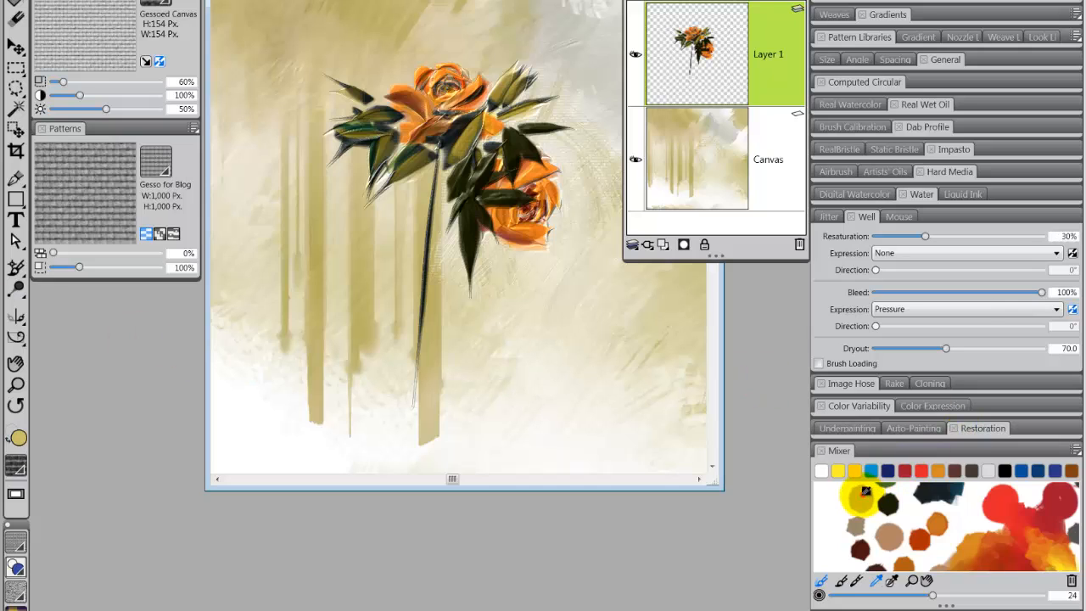
pyautogui.moveTo(510, 134)
pyautogui.mouseDown()
pyautogui.moveTo(541, 197)
pyautogui.moveTo(542, 140)
pyautogui.moveTo(526, 123)
pyautogui.moveTo(563, 136)
pyautogui.moveTo(558, 166)
pyautogui.moveTo(505, 144)
pyautogui.moveTo(509, 206)
pyautogui.moveTo(484, 245)
pyautogui.moveTo(492, 200)
pyautogui.moveTo(484, 202)
pyautogui.moveTo(526, 201)
pyautogui.mouseUp()
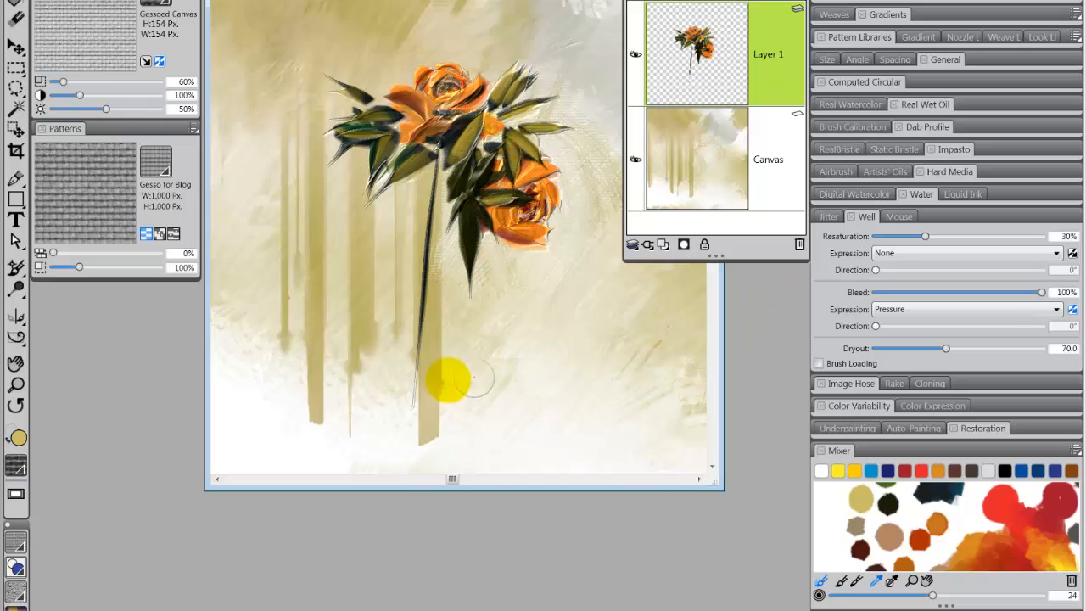
# Step: Paint light ochre leaves to the right of and beneath the second bloom with the 100% Resaturation palette knife brush
pyautogui.click(1, 264)
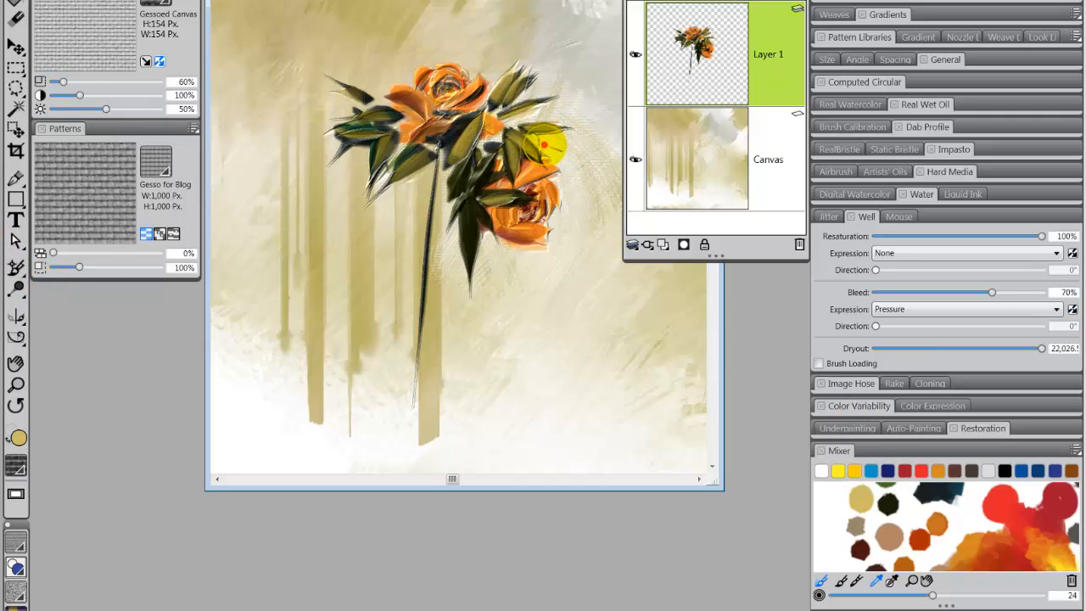
pyautogui.moveTo(544, 146); pyautogui.dragTo(583, 231)
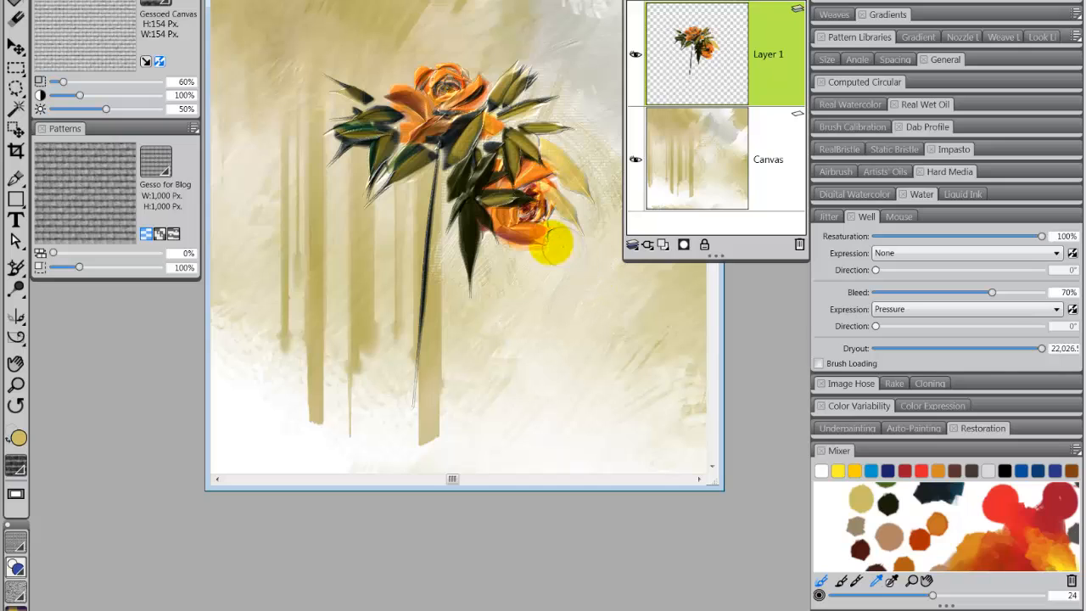
pyautogui.moveTo(492, 274); pyautogui.dragTo(558, 227)
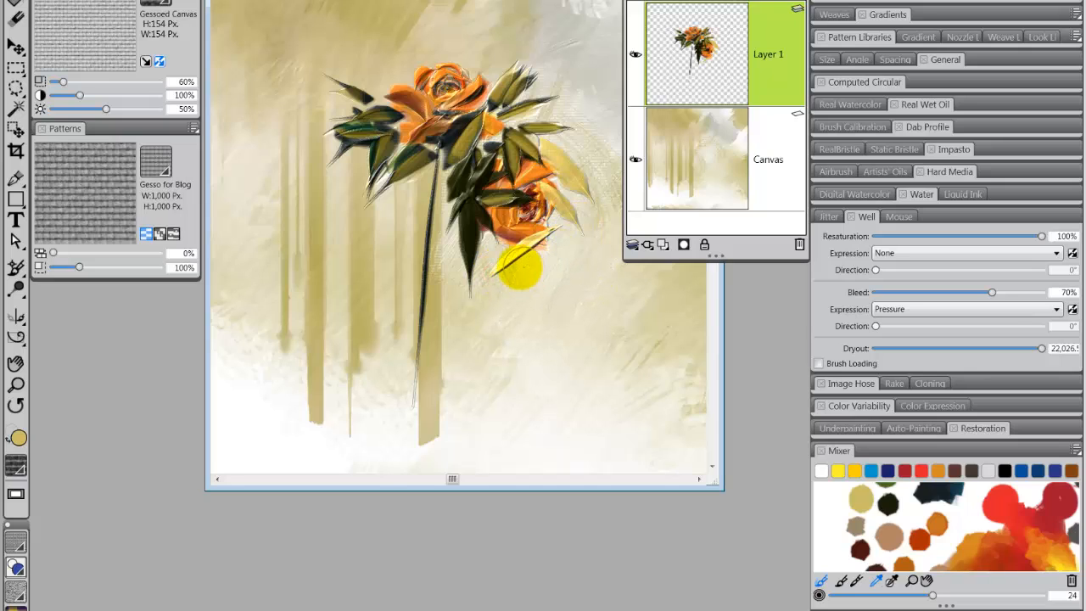
pyautogui.hotkey('ctrl', 'z')
pyautogui.moveTo(486, 241); pyautogui.dragTo(487, 305)
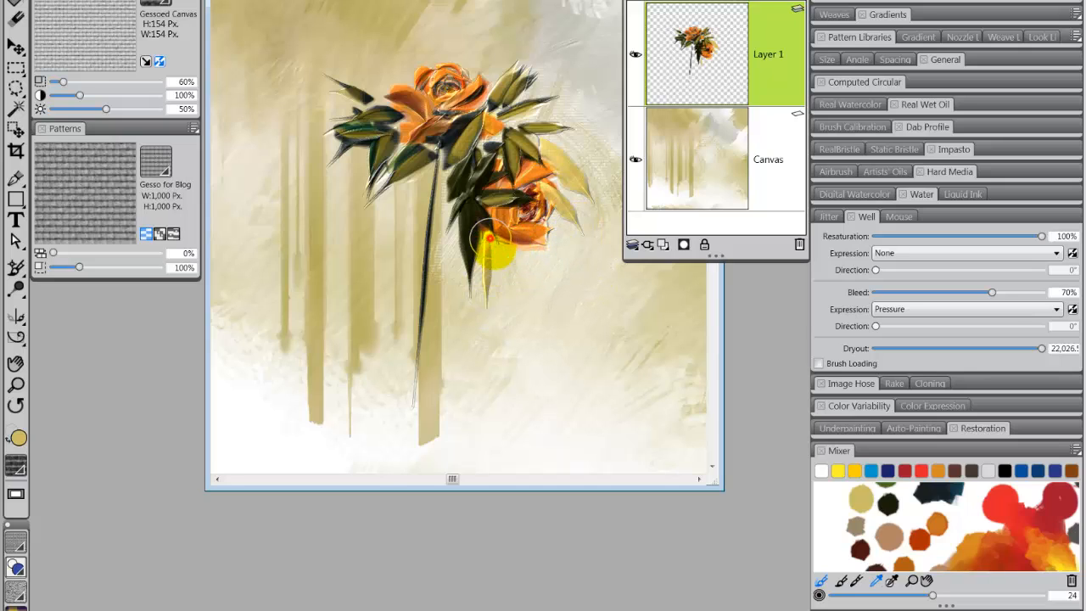
pyautogui.moveTo(492, 240); pyautogui.dragTo(521, 292)
pyautogui.moveTo(554, 259); pyautogui.dragTo(590, 283)
pyautogui.moveTo(530, 261); pyautogui.dragTo(552, 306)
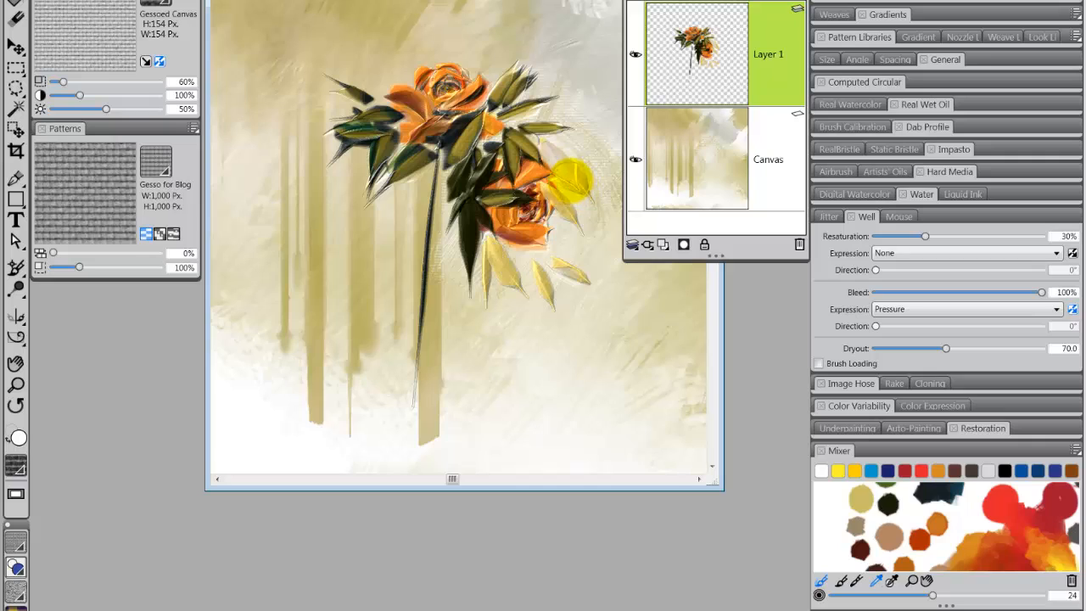
# Step: Sample the olive from the Mixer and shade the light ochre leaves beside and beneath the second bloom
pyautogui.moveTo(948, 512)
pyautogui.mouseDown()
pyautogui.moveTo(977, 532)
pyautogui.moveTo(1013, 528)
pyautogui.mouseUp()
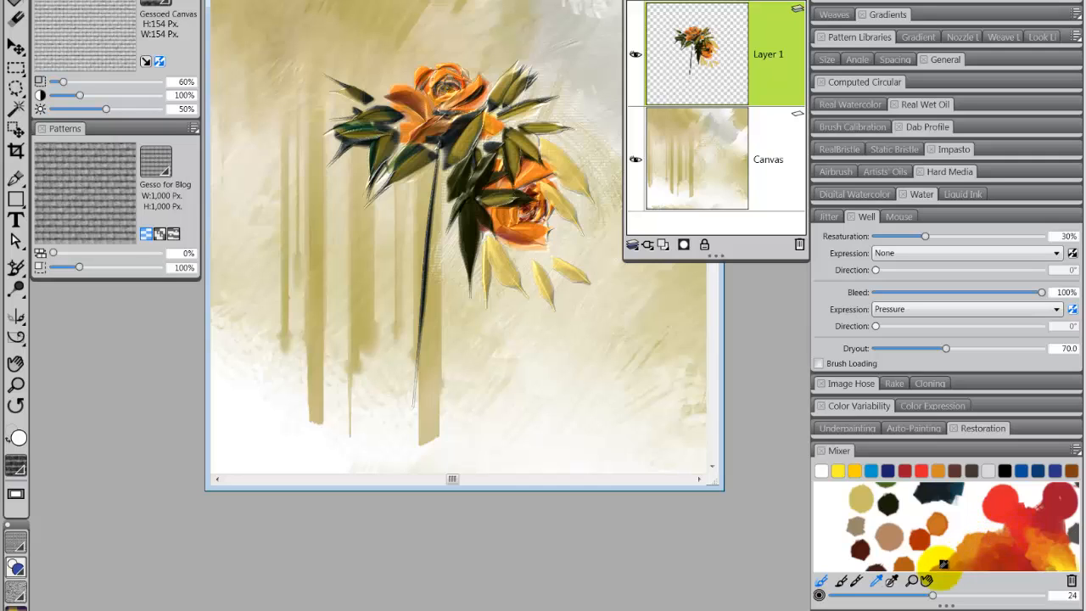
pyautogui.click(926, 580)
pyautogui.moveTo(950, 519); pyautogui.dragTo(972, 577)
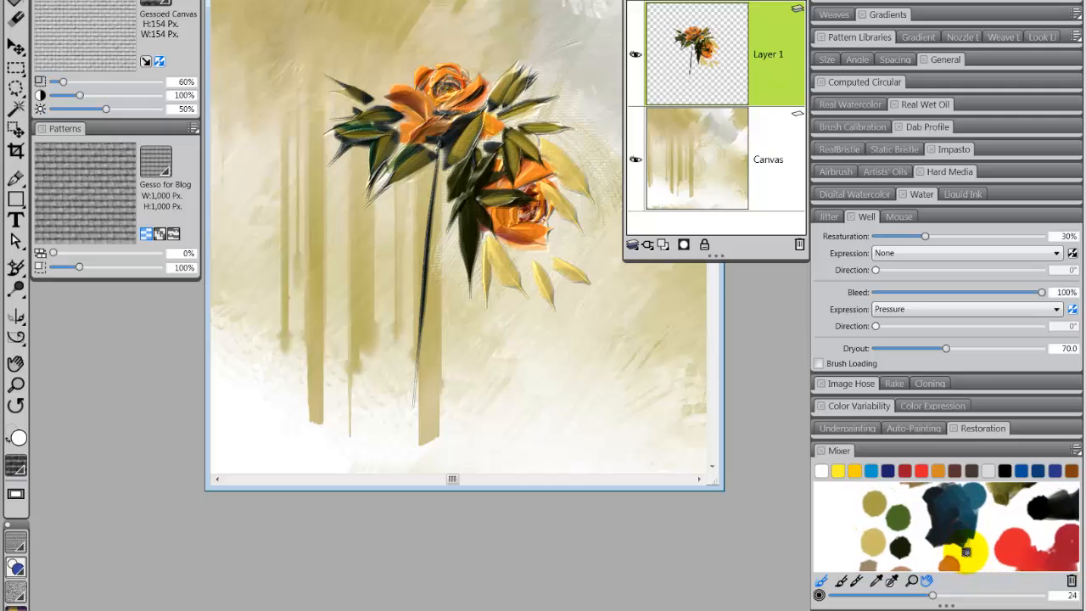
pyautogui.click(879, 582)
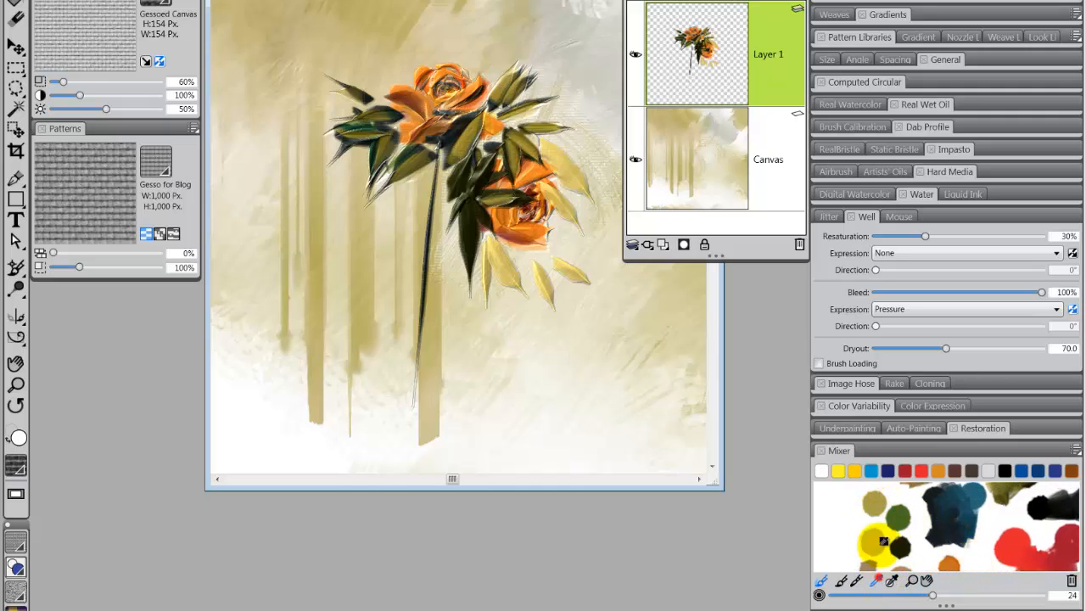
pyautogui.click(874, 508)
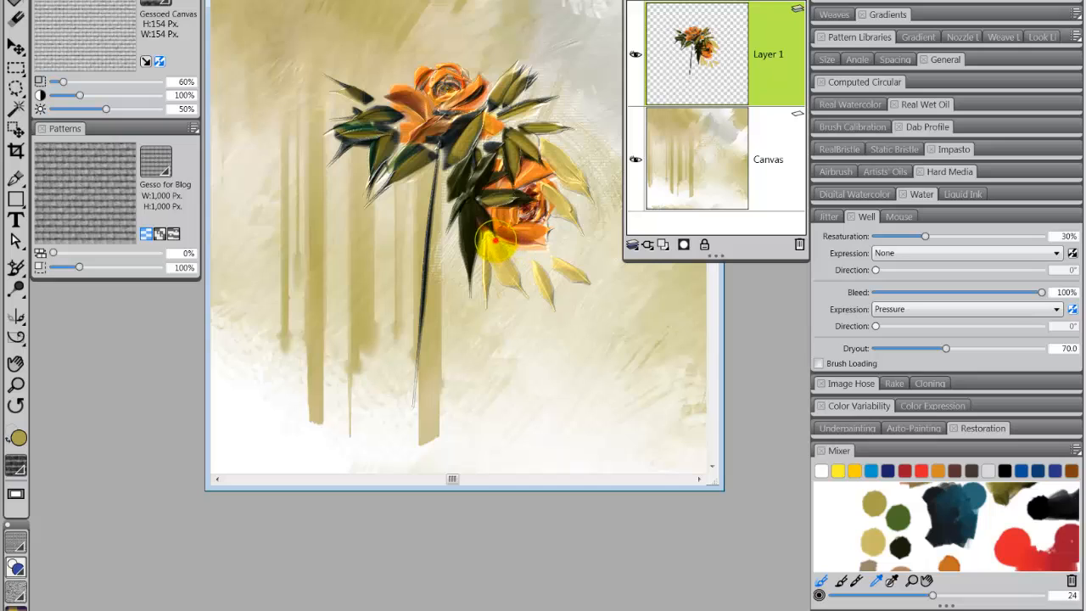
pyautogui.moveTo(495, 240)
pyautogui.mouseDown()
pyautogui.moveTo(526, 295)
pyautogui.moveTo(555, 308)
pyautogui.mouseUp()
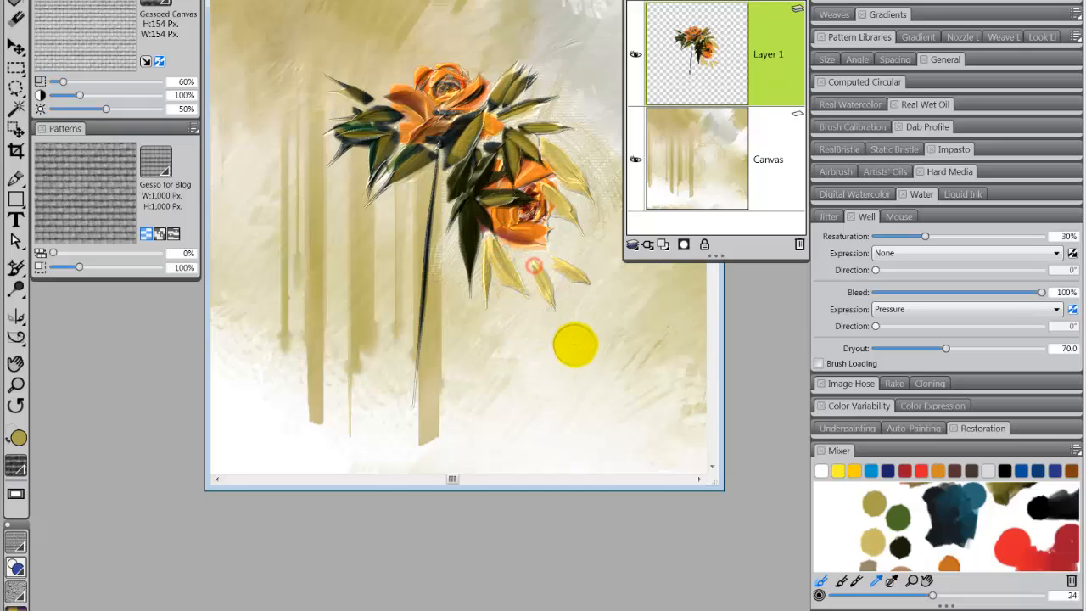